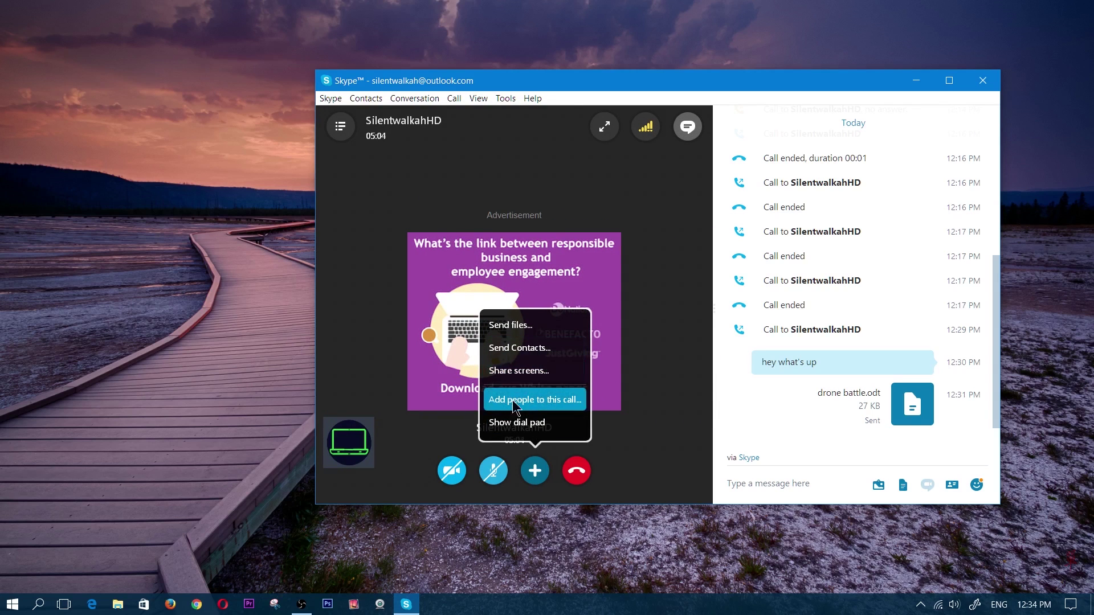
left_click(511, 402)
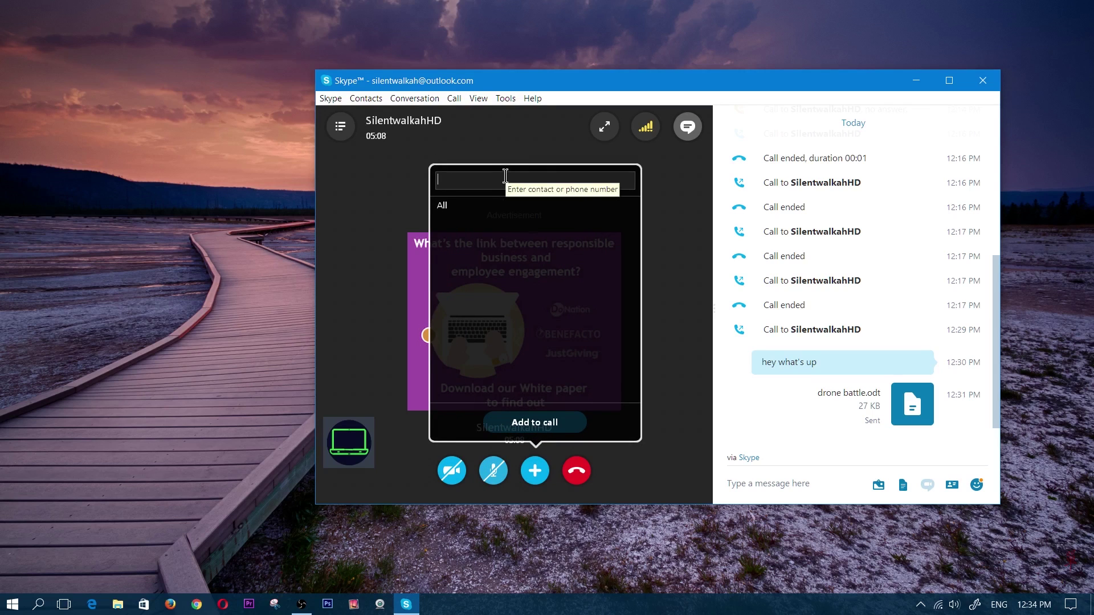
type("dsd")
key("BackSpace")
key("BackSpace")
key("BackSpace")
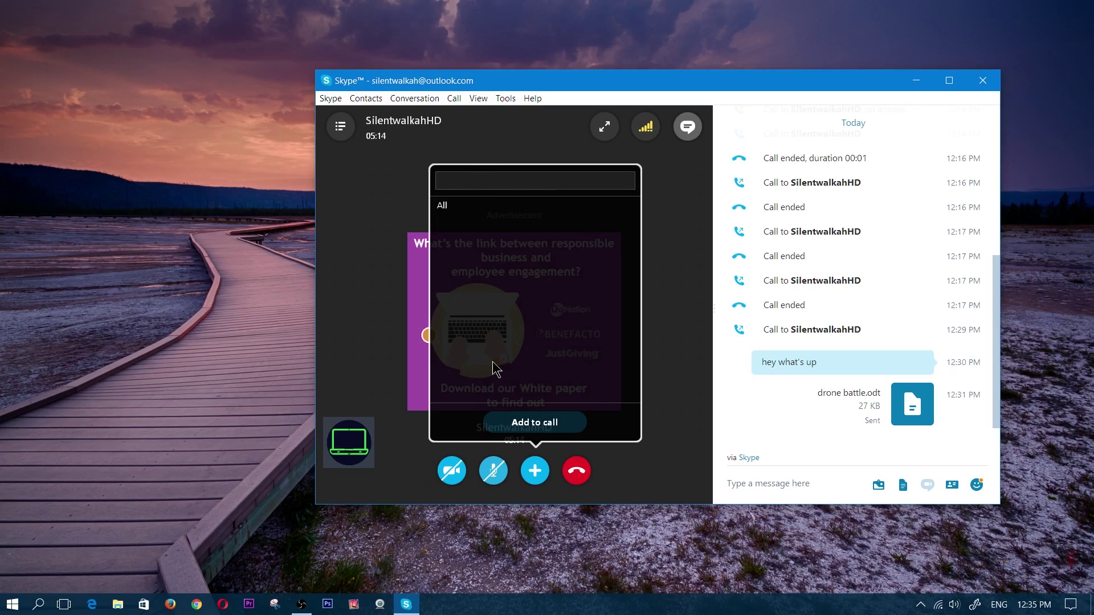
left_click(535, 471)
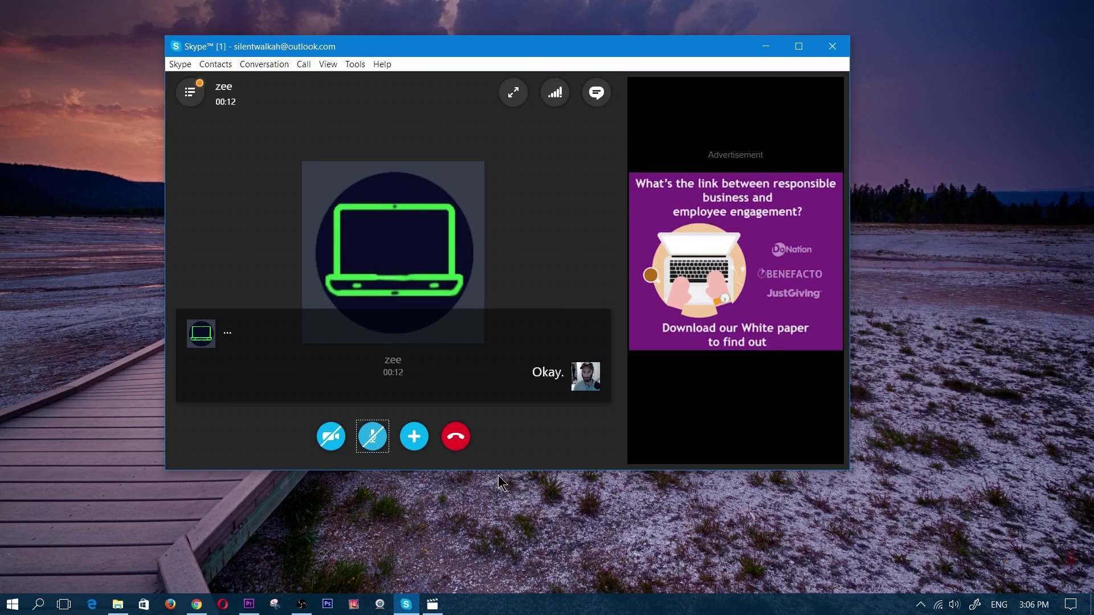
Turn the call's camera video on and back off, then unmute the microphone
left_click(331, 437)
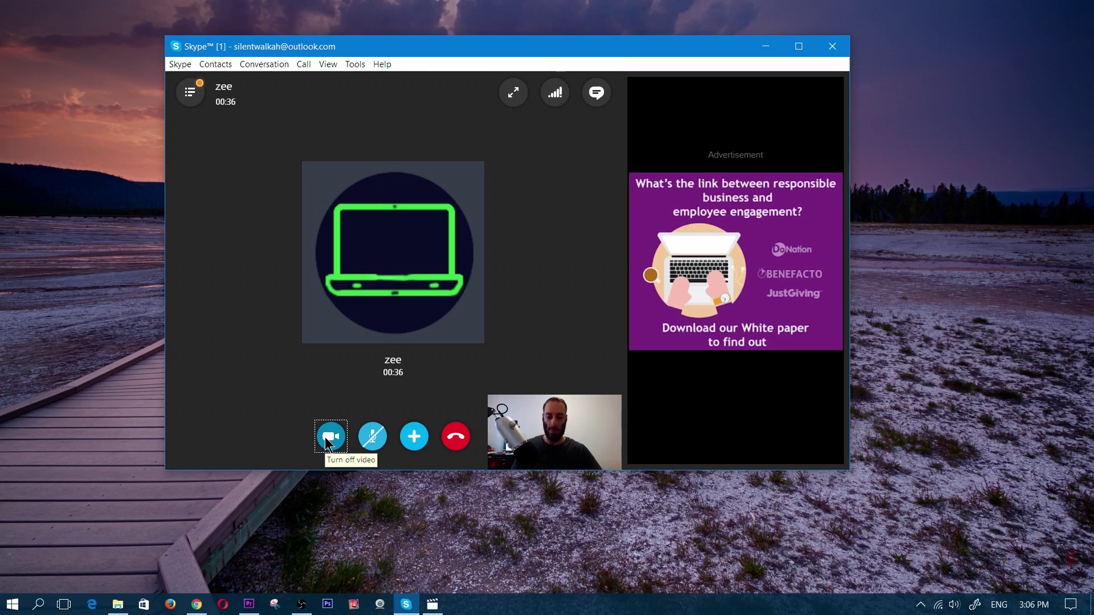
left_click(329, 438)
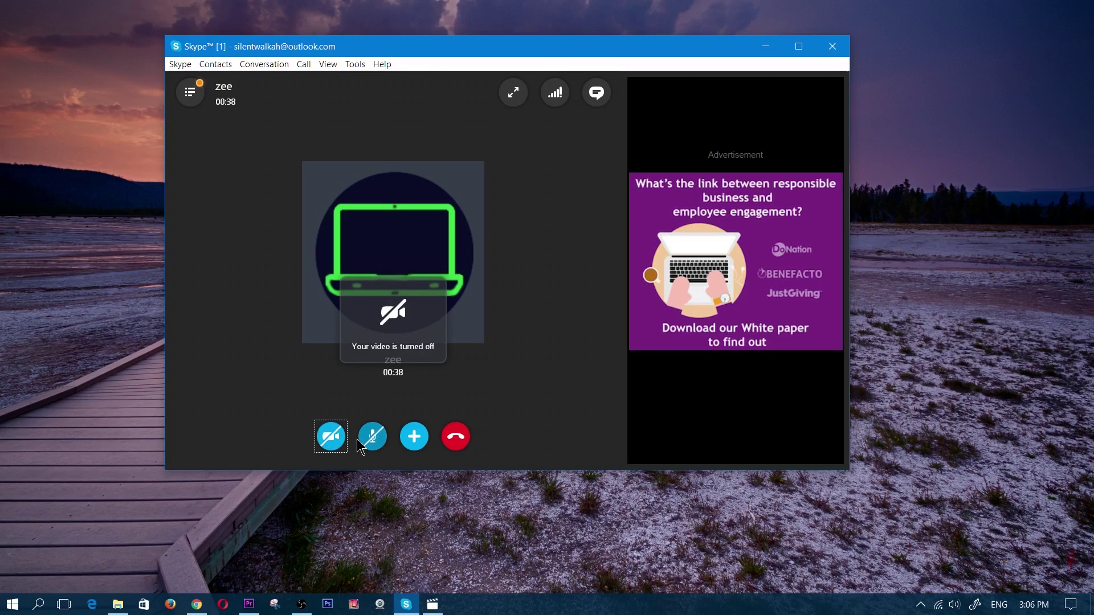
left_click(374, 445)
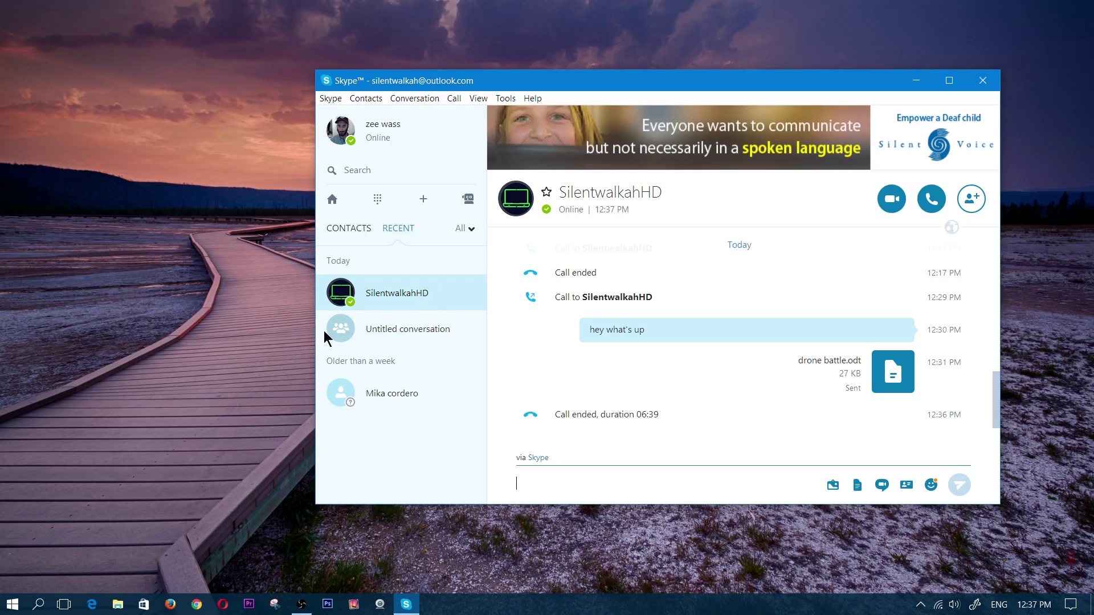
right_click(381, 294)
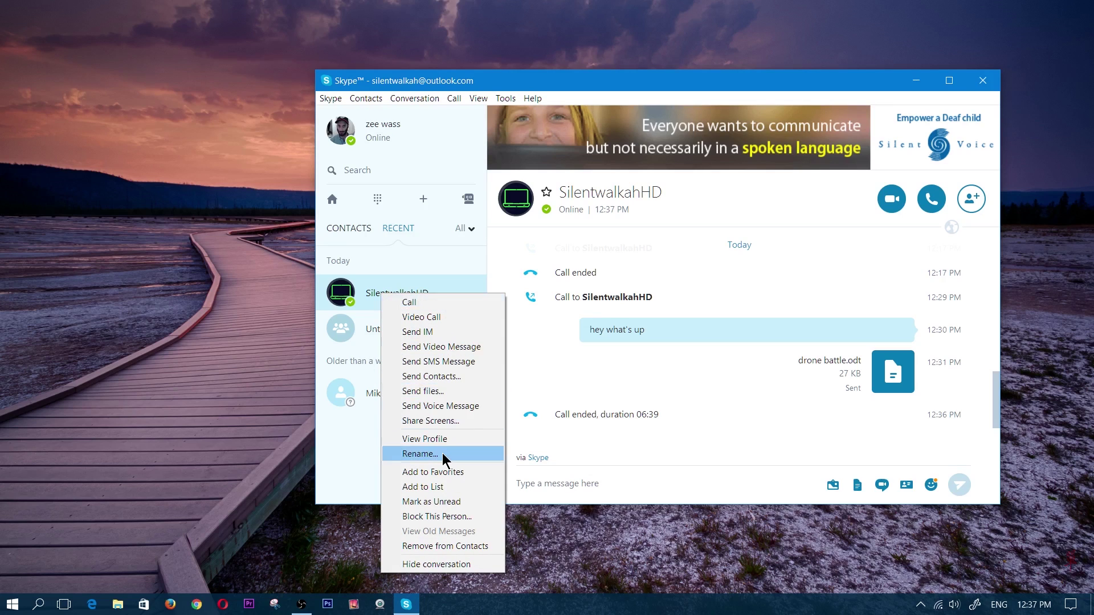
right_click(369, 295)
right_click(373, 293)
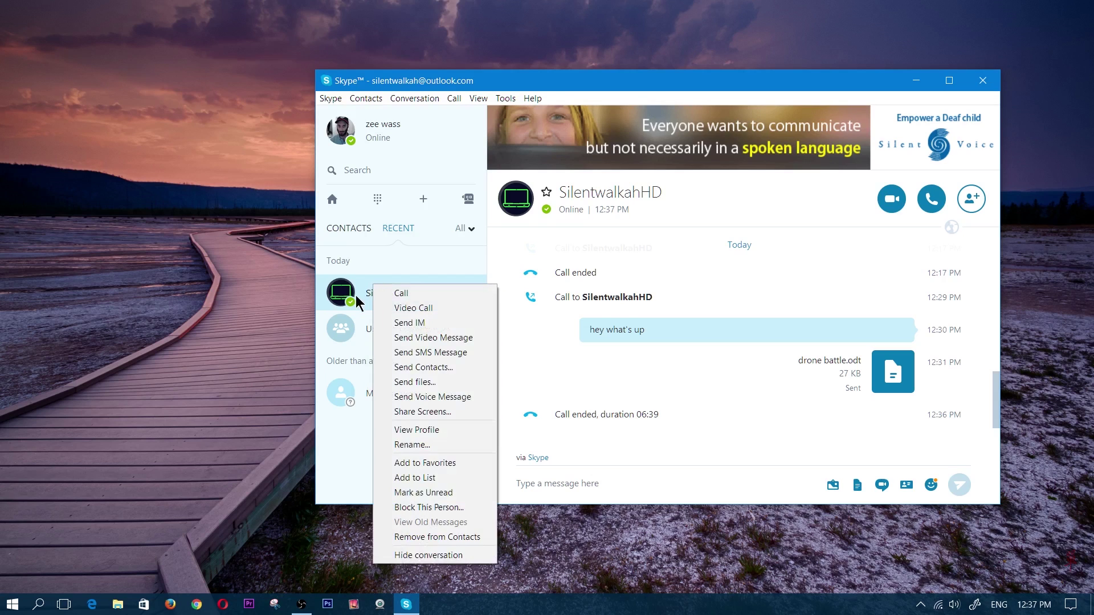
right_click(363, 293)
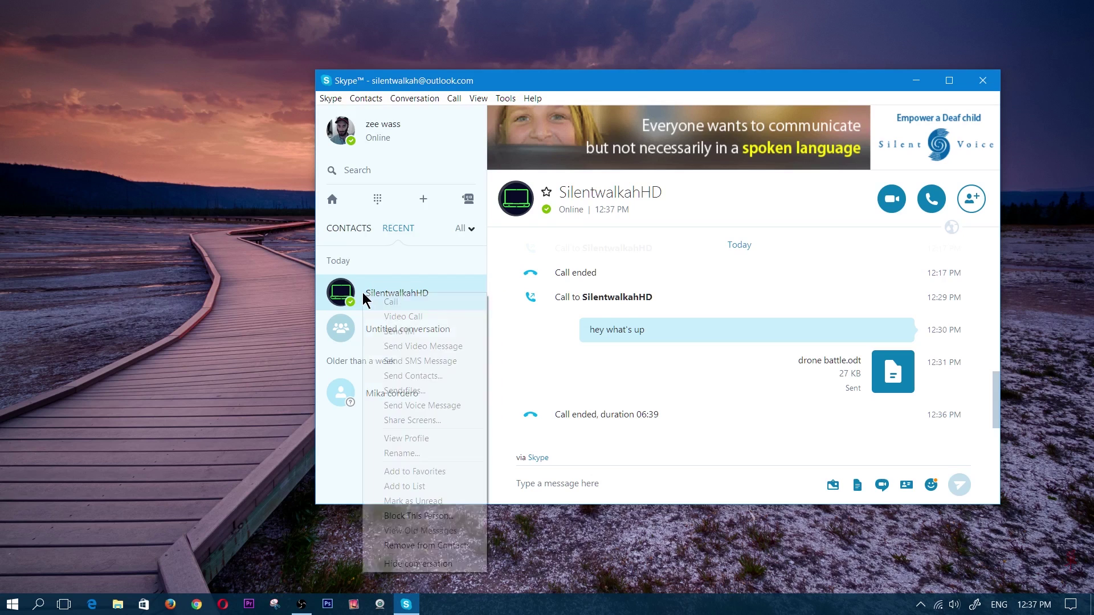
left_click(418, 454)
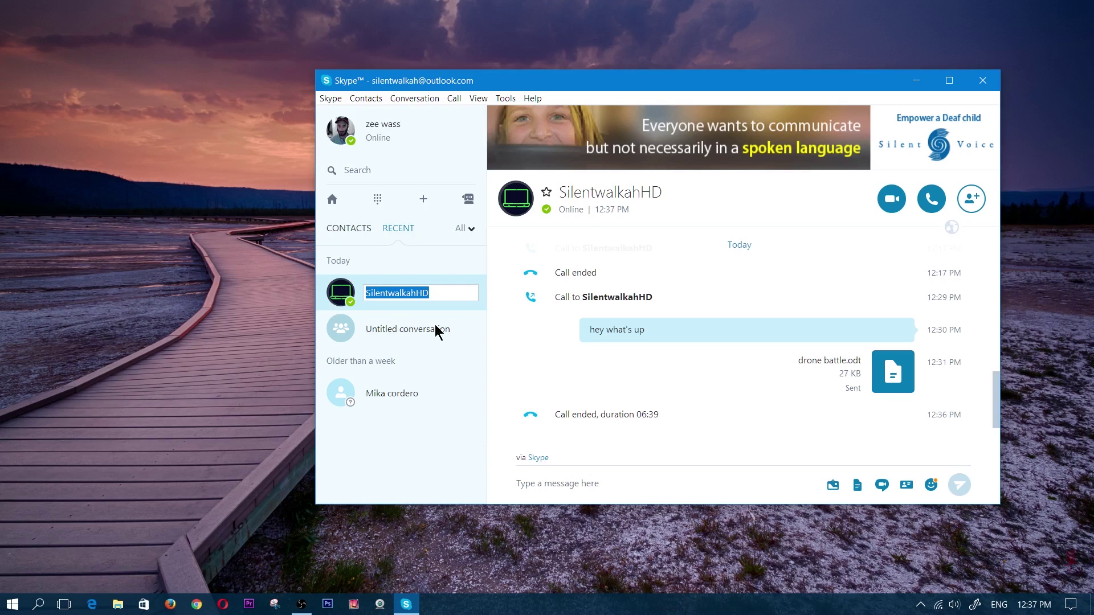
type("zee")
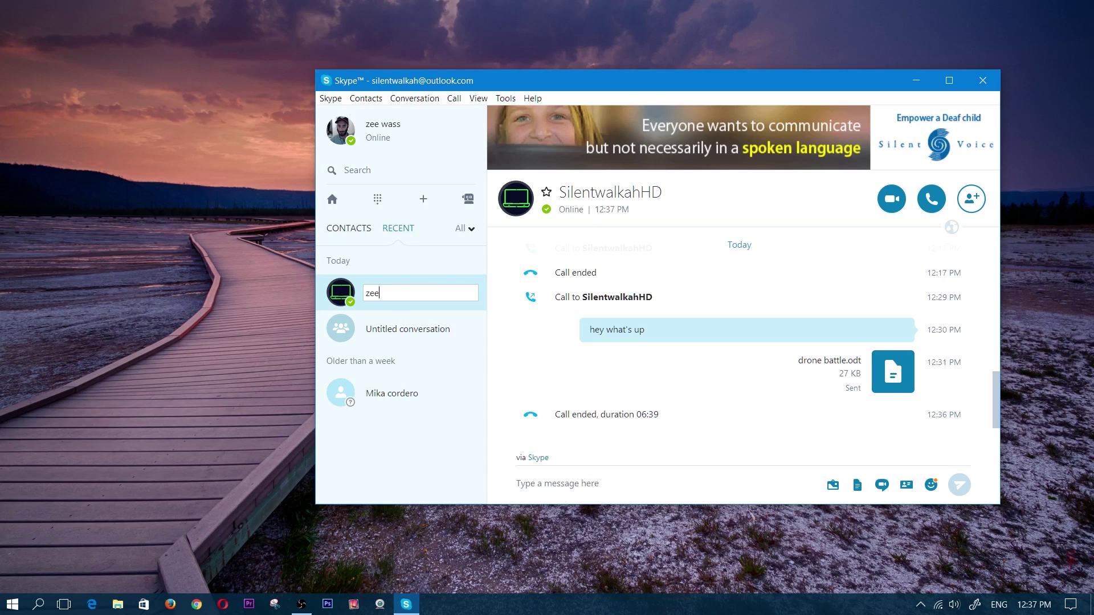
key("Return")
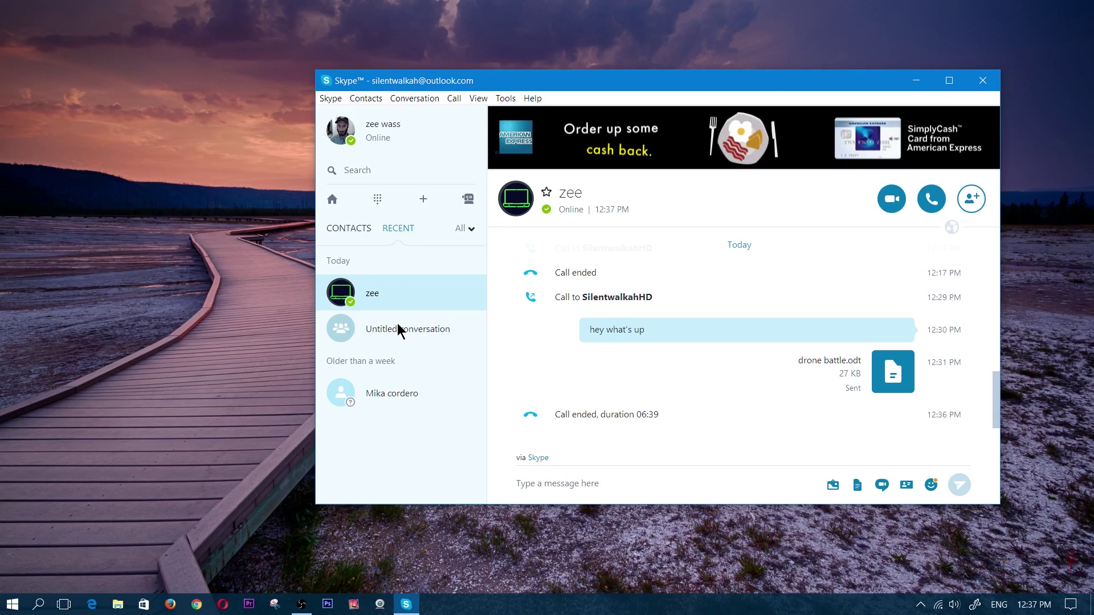
right_click(393, 293)
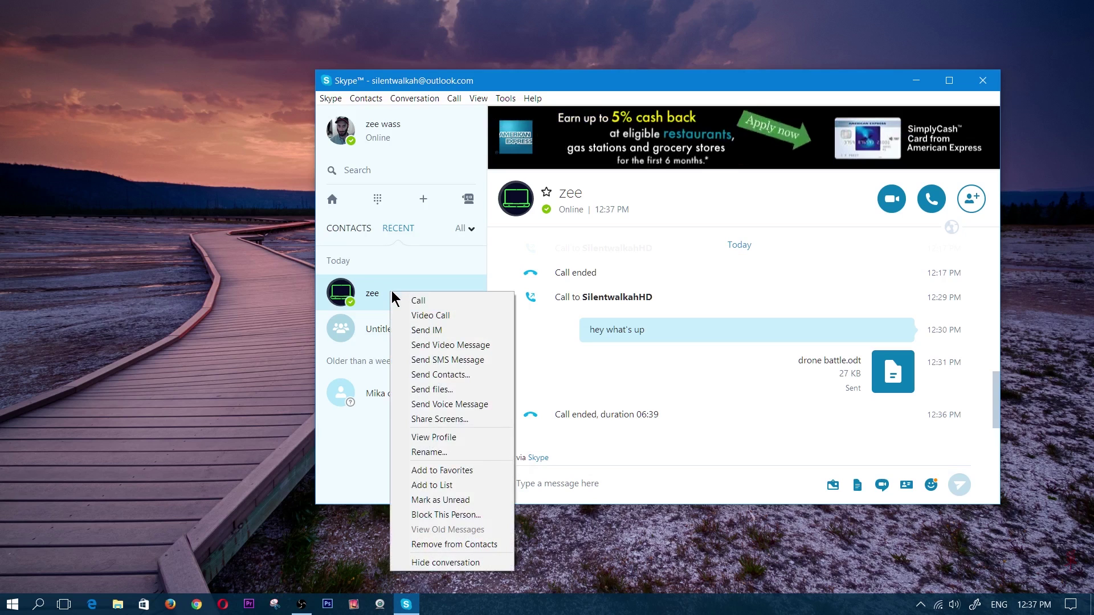
left_click(389, 294)
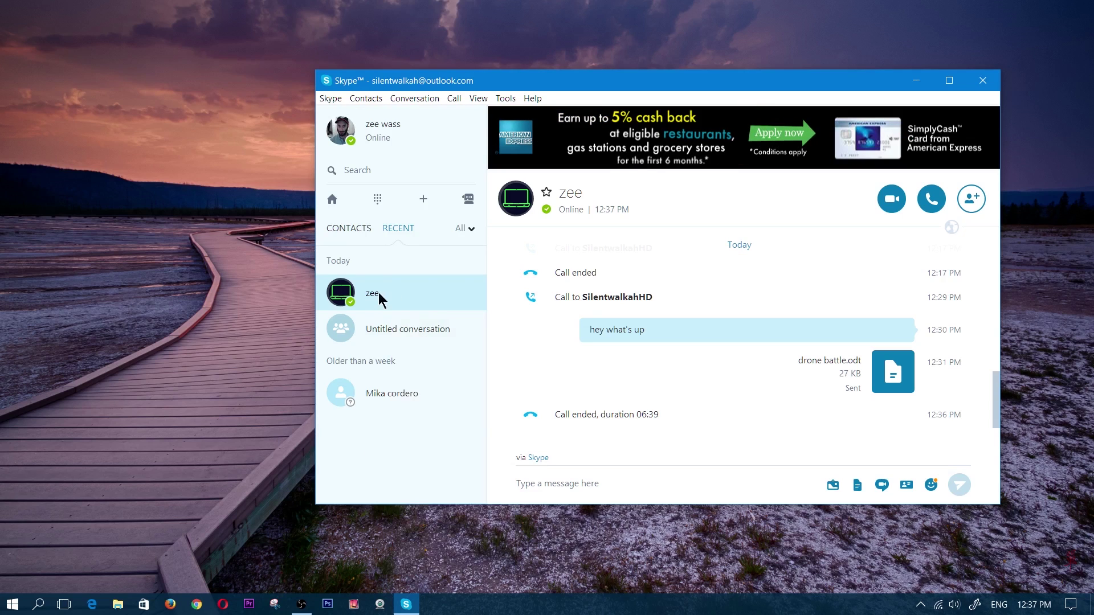
Add zee to Favorites and show the full contacts list
right_click(380, 293)
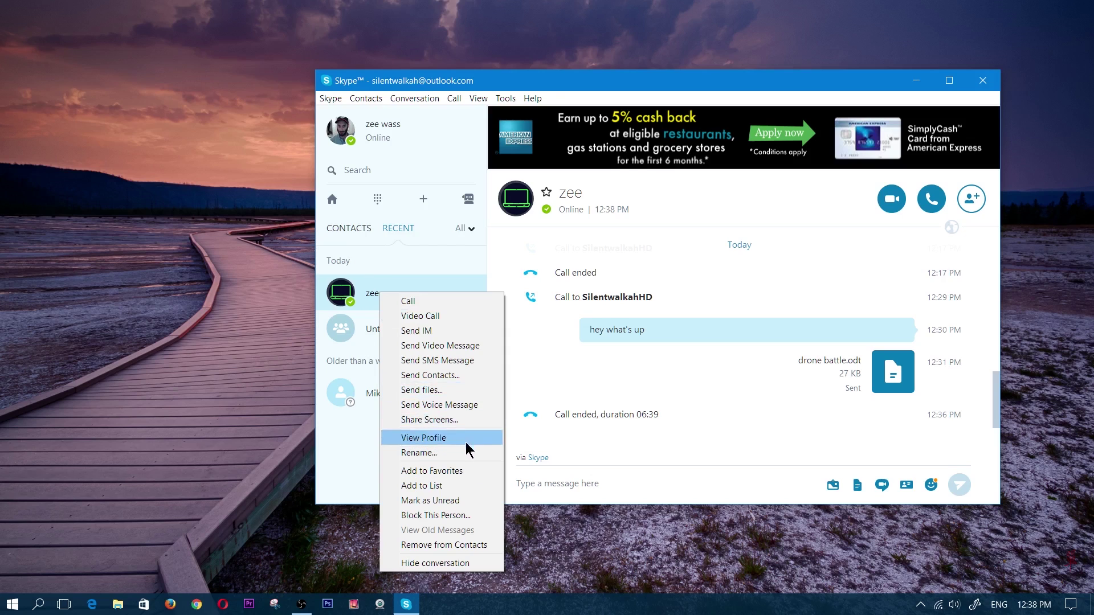
left_click(455, 471)
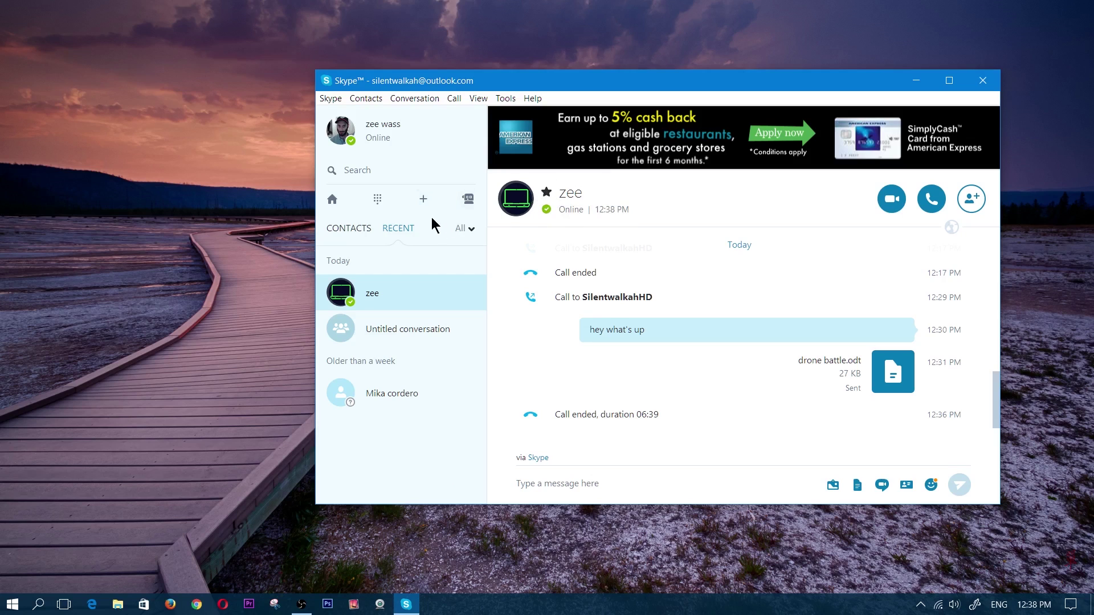
left_click(352, 230)
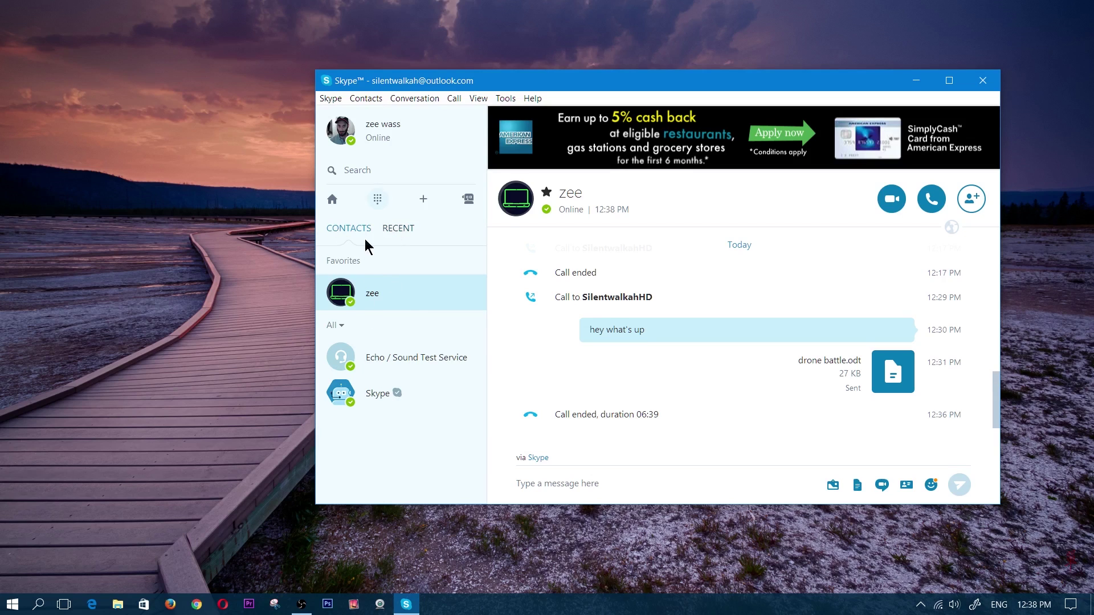
Review the favourite zee's contact options, then browse the Conversation menu
right_click(387, 293)
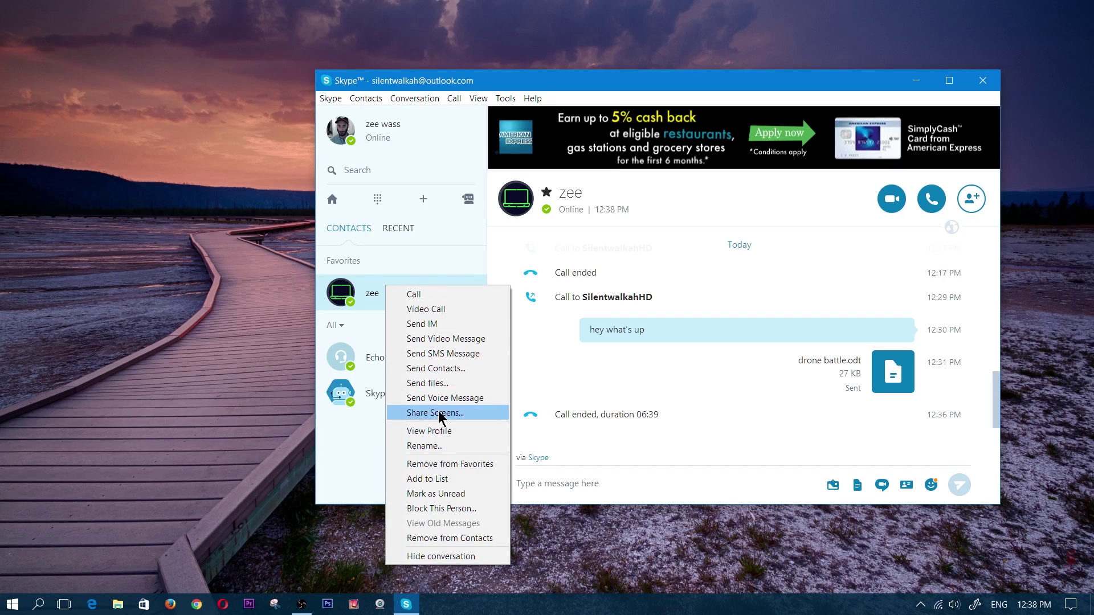
right_click(370, 294)
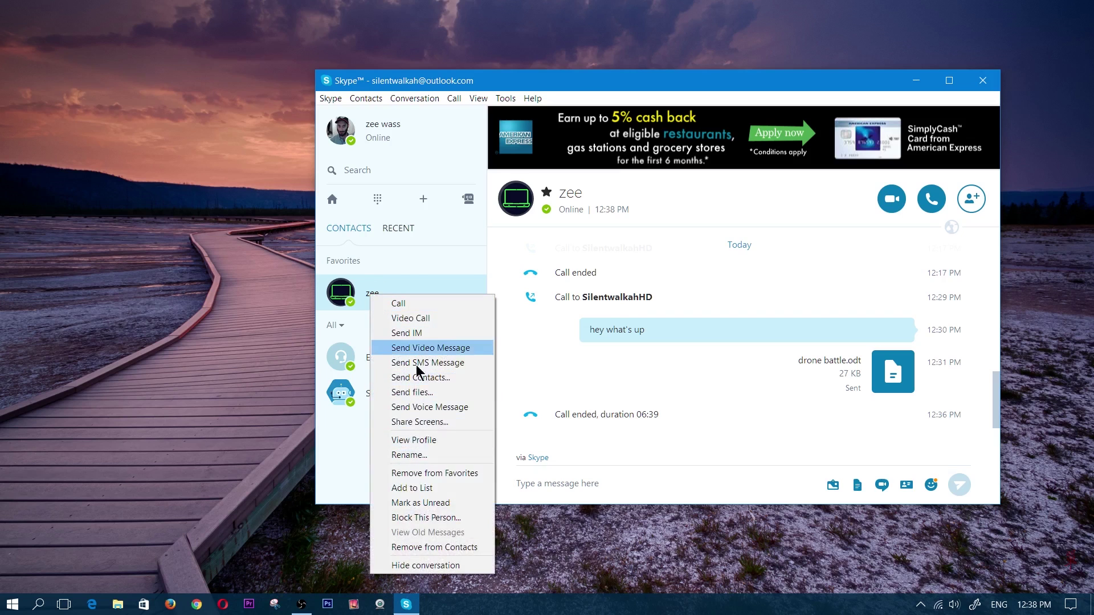
left_click(356, 464)
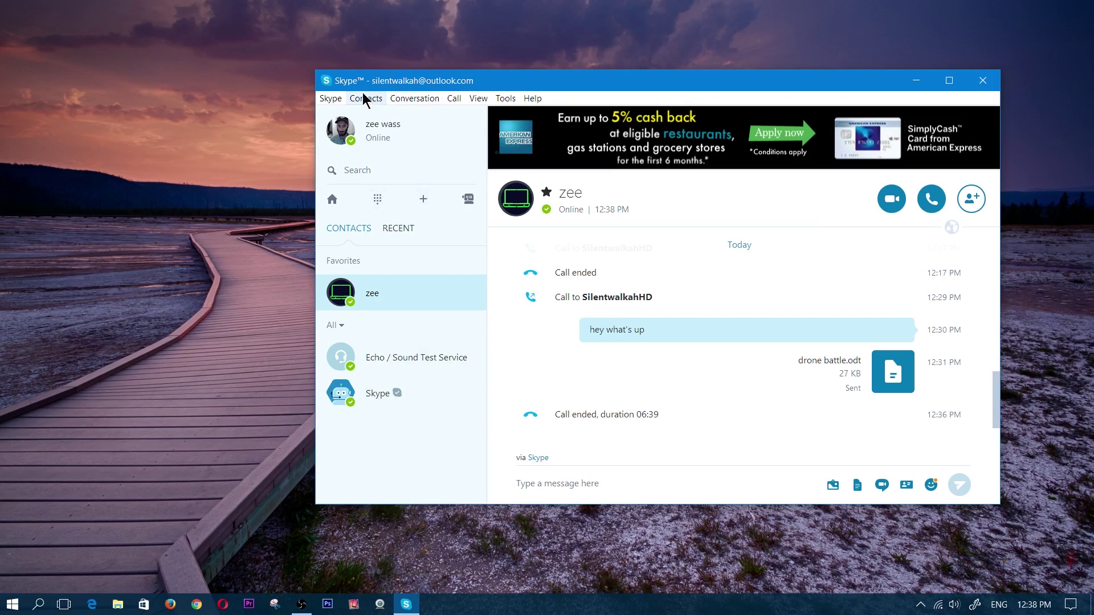
left_click(414, 101)
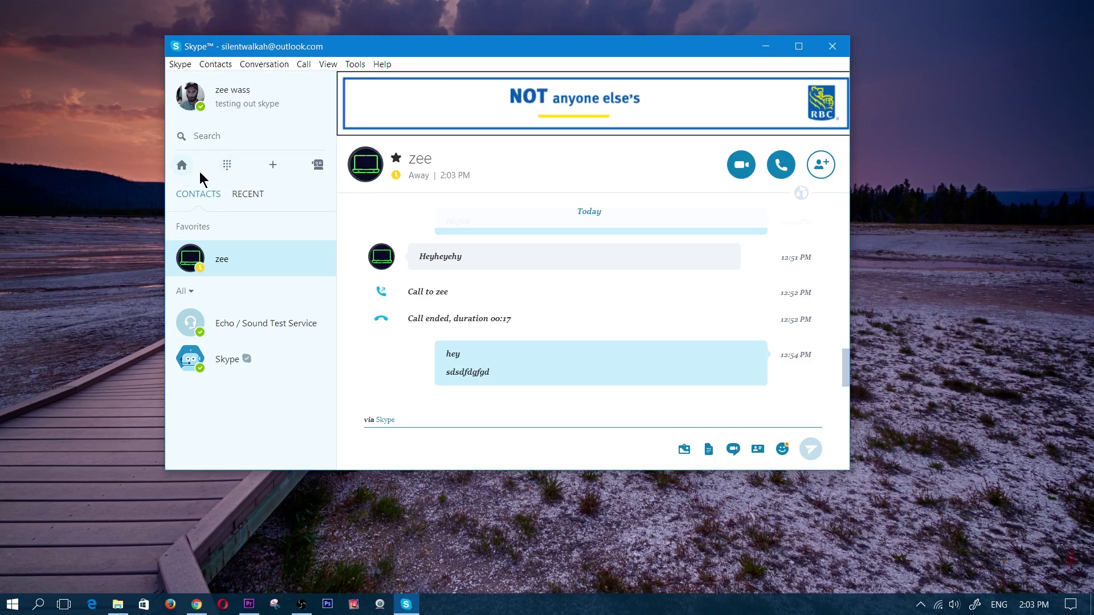
View the Home feed and dial pad, then create a new 'Untitled conversation' group chat
left_click(183, 166)
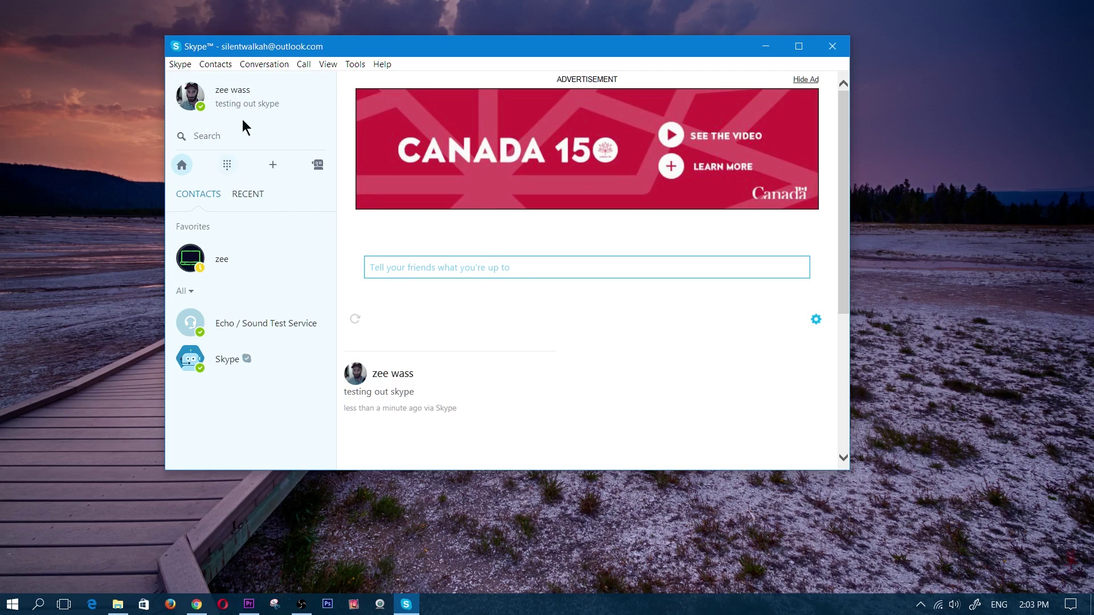
left_click(226, 166)
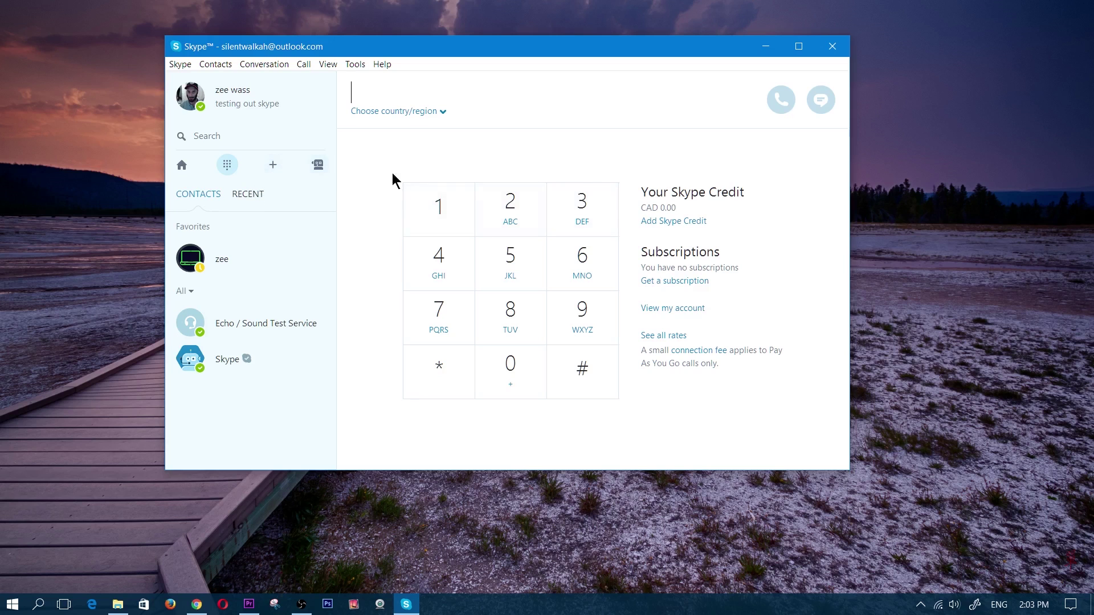
left_click(273, 170)
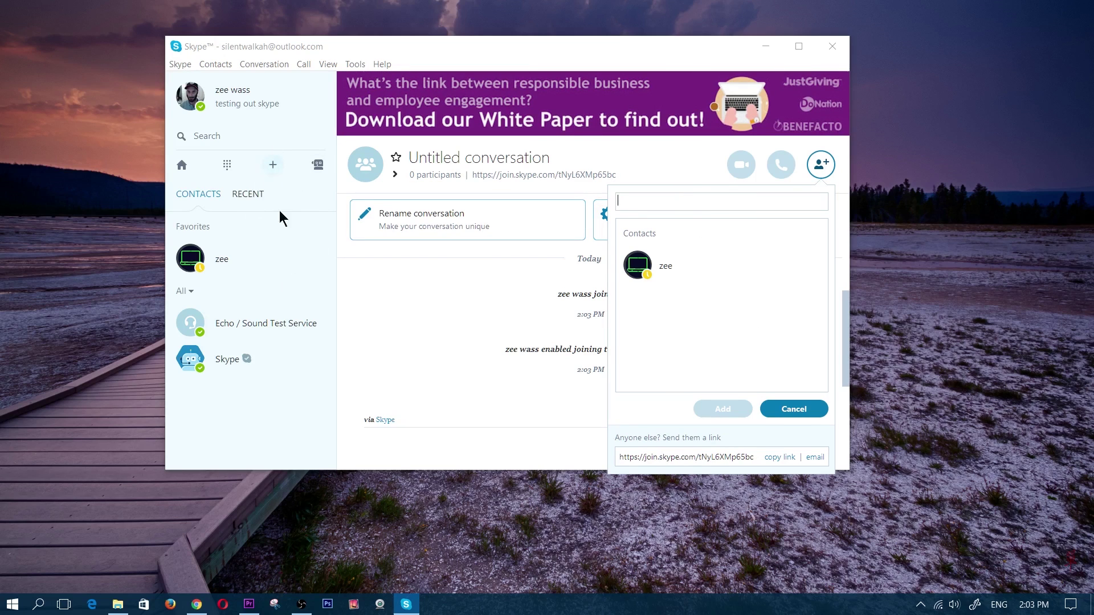
Scroll the bot directory past Skyscanner and UPS Bot Beta and open a chat with Hipmunk
left_click(318, 167)
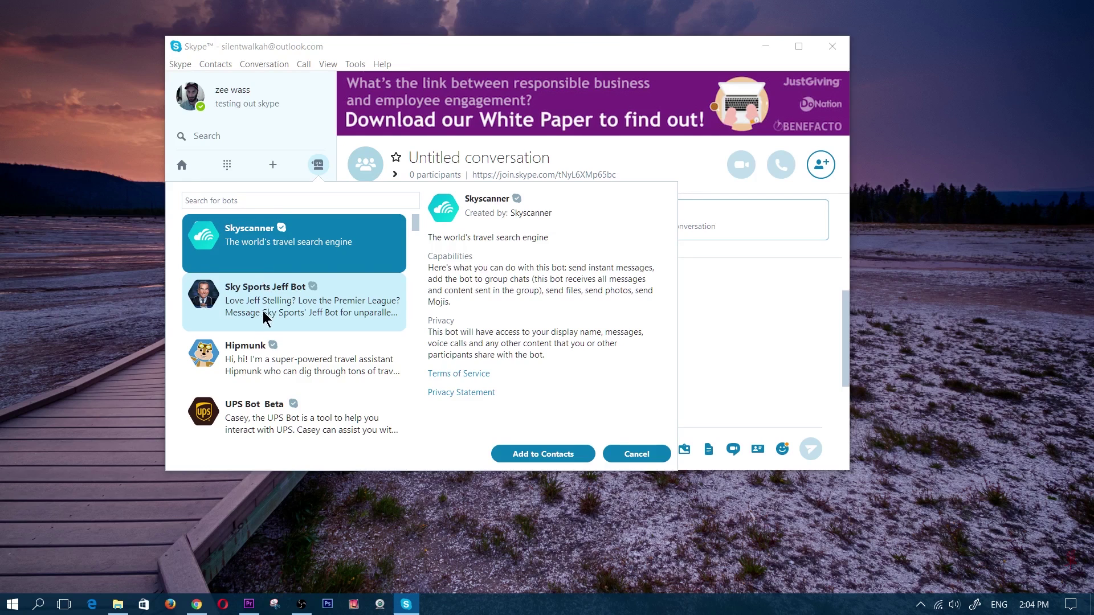
scroll(255, 329, "down", 1)
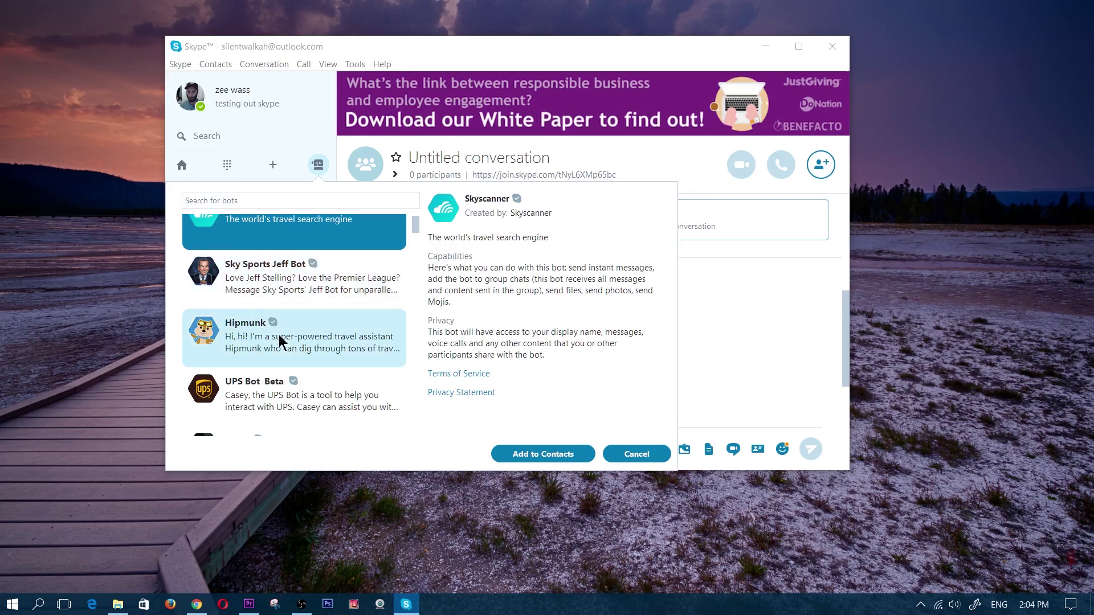
scroll(279, 316, "down", 1)
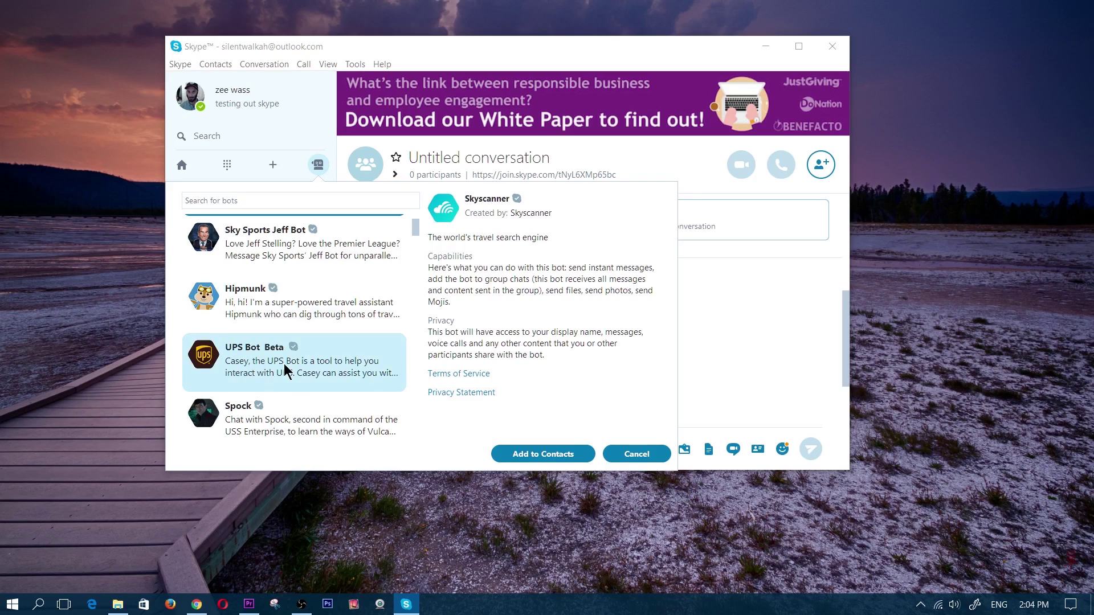
double_click(232, 308)
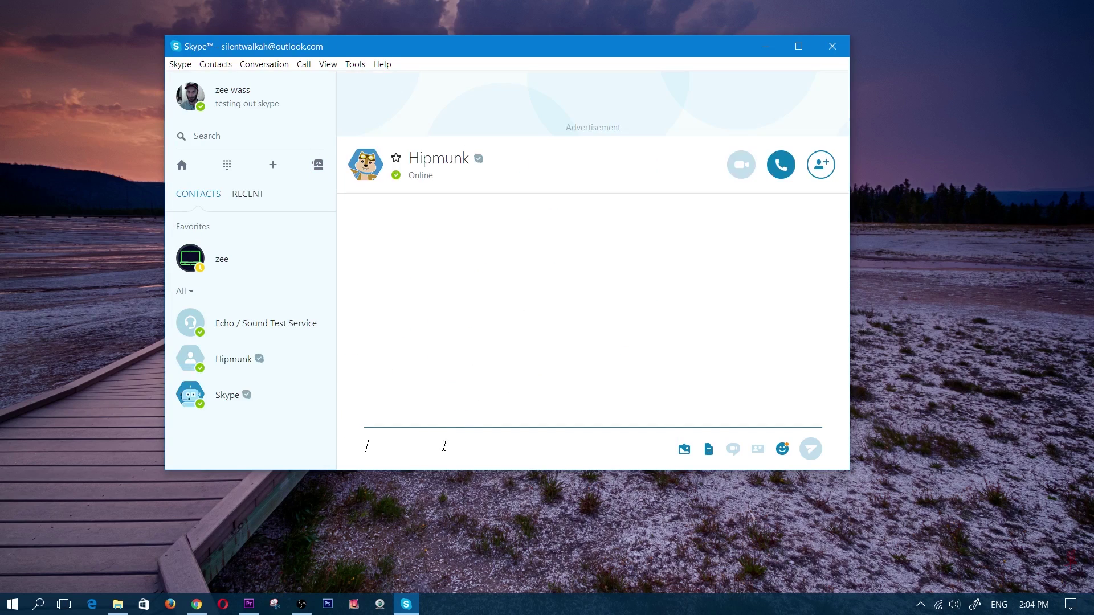
Send 'searching for a flight' to the Hipmunk bot
type("searching for a flight")
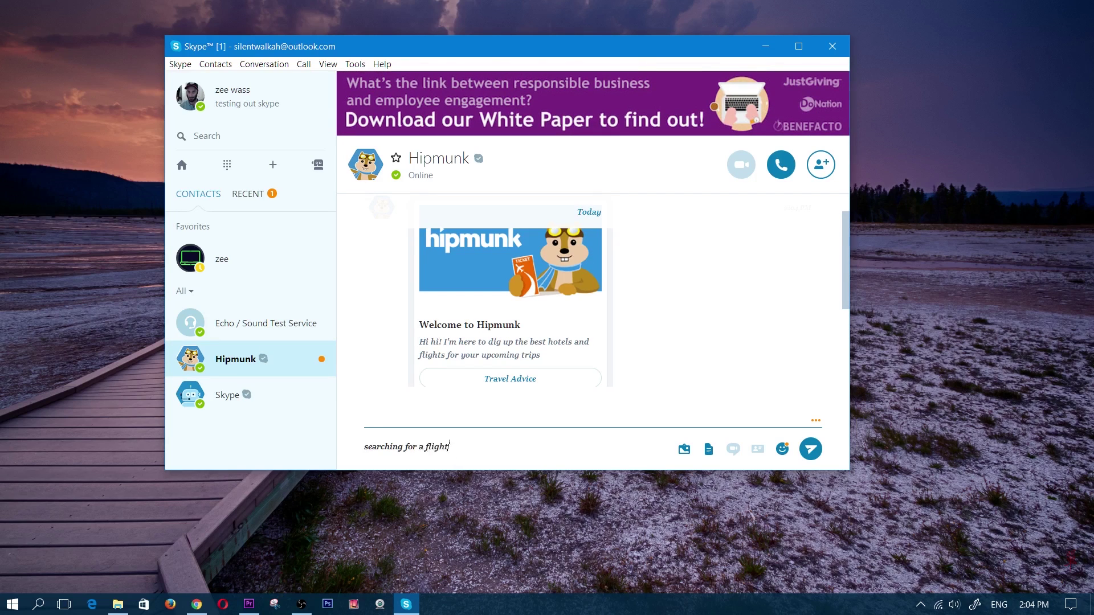
key("Return")
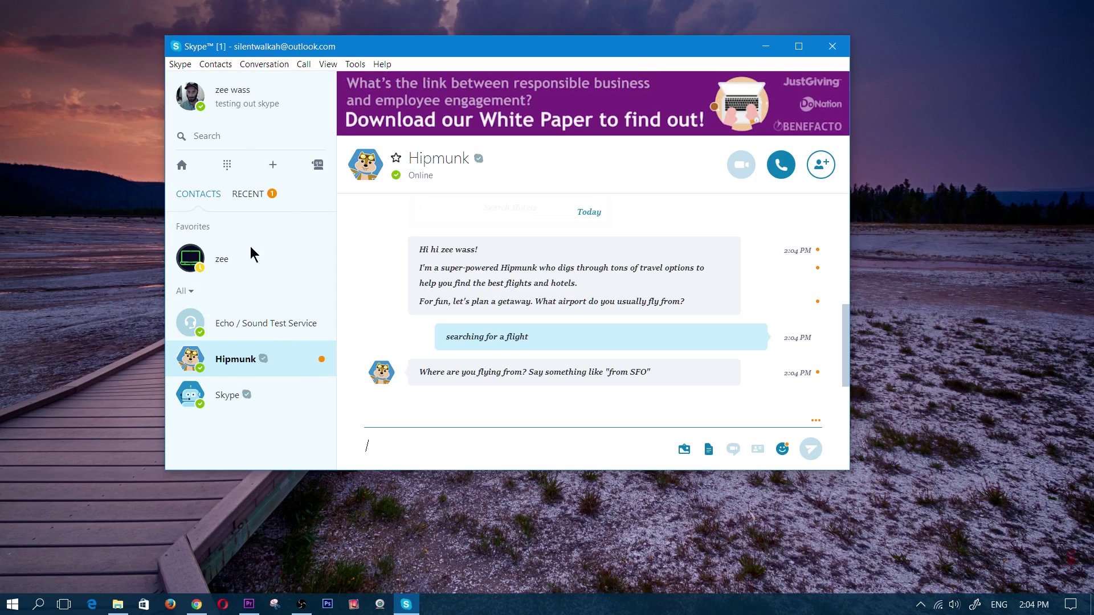
Open the Add a bot directory and scroll down through the bot list
left_click(316, 167)
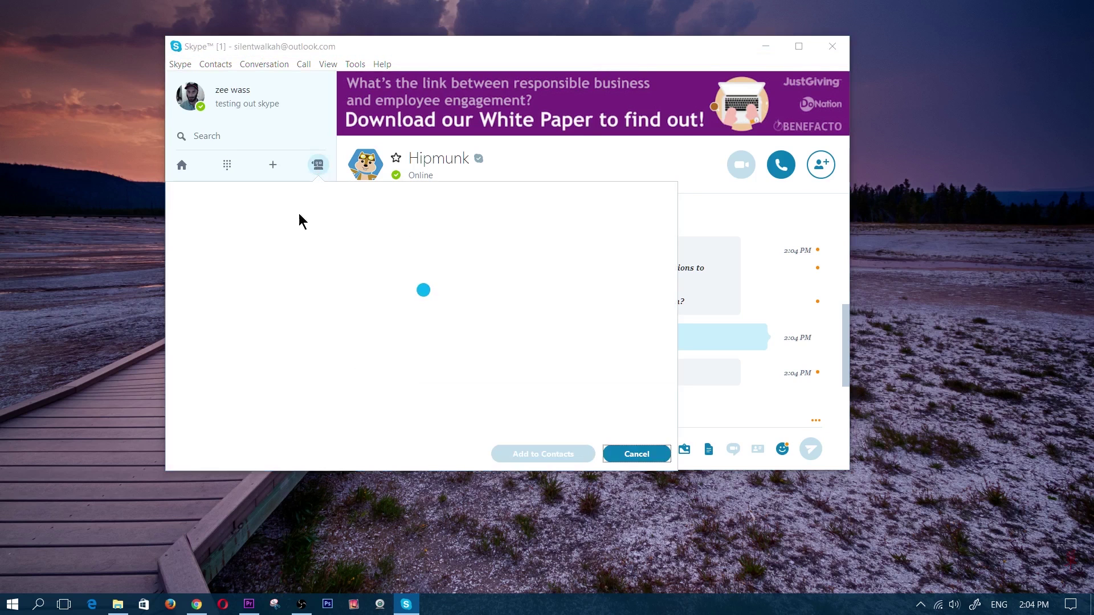
scroll(292, 306, "down", 3)
scroll(292, 308, "down", 10)
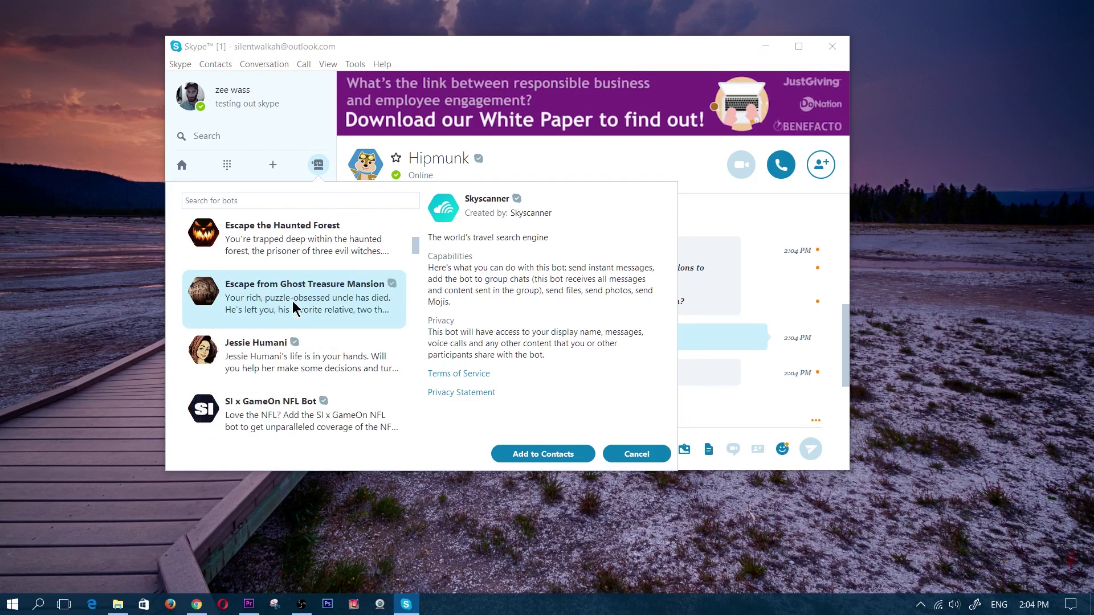
scroll(295, 308, "down", 10)
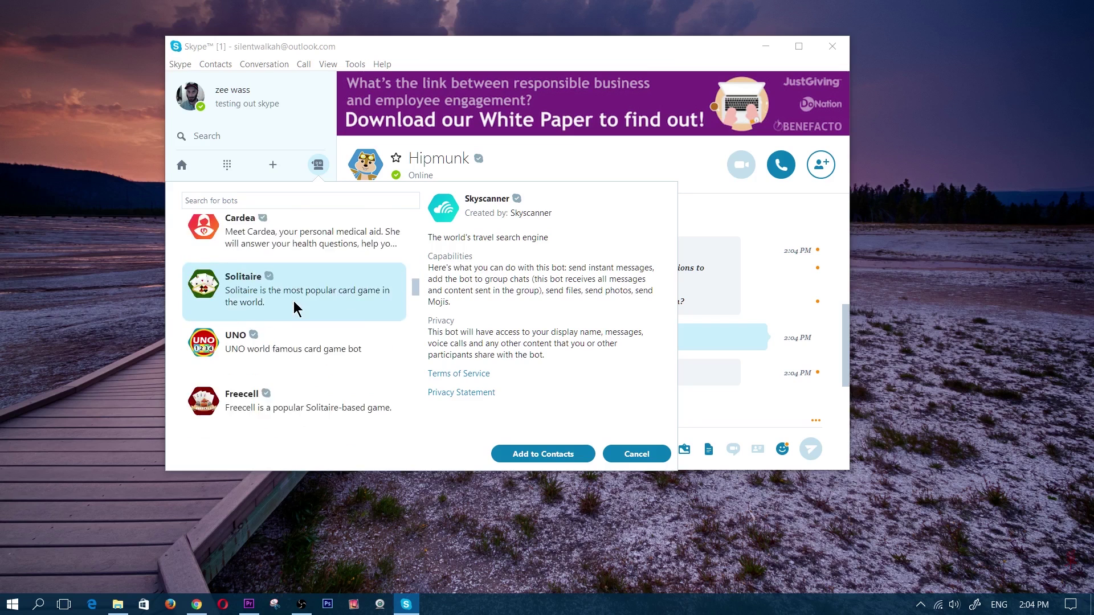
scroll(295, 308, "down", 8)
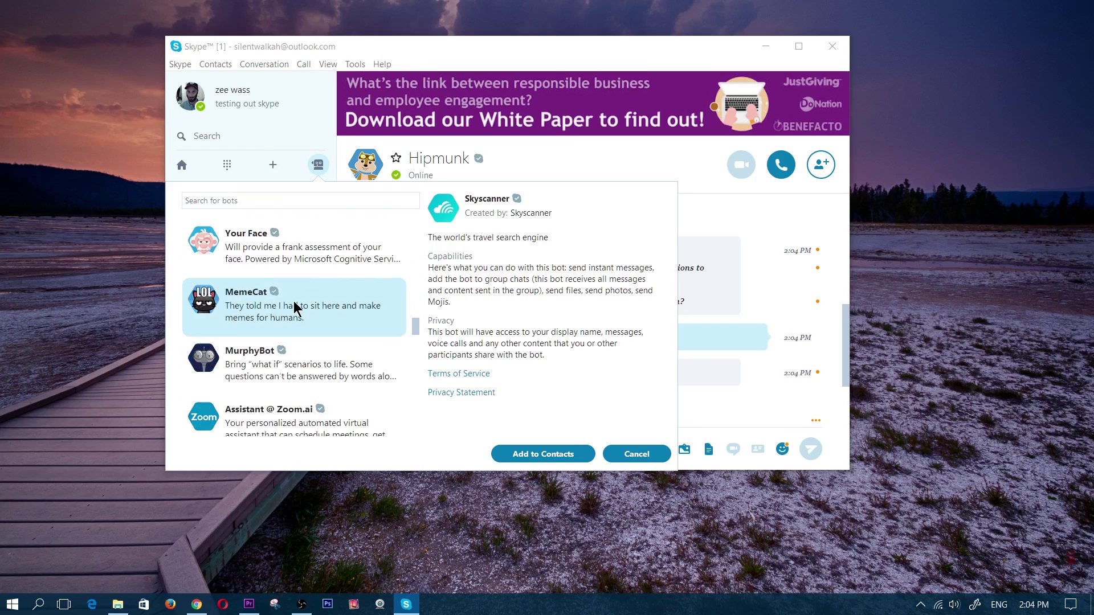
scroll(299, 309, "down", 3)
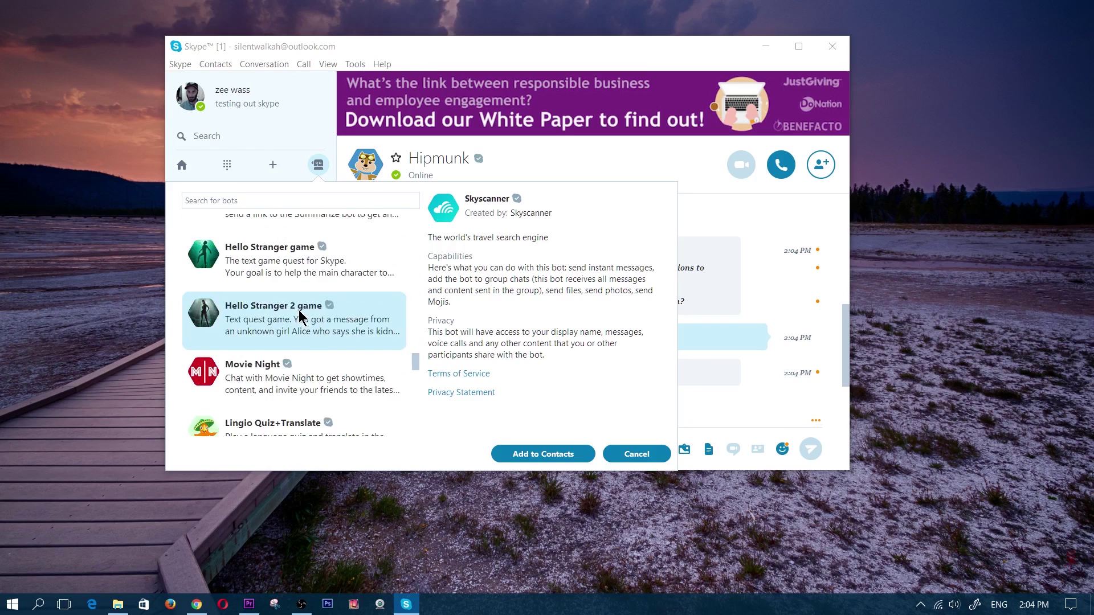
scroll(295, 285, "up", 2)
View the Summarize bot's details, then keep scrolling the list toward Poker Bot
left_click(307, 225)
scroll(291, 308, "up", 3)
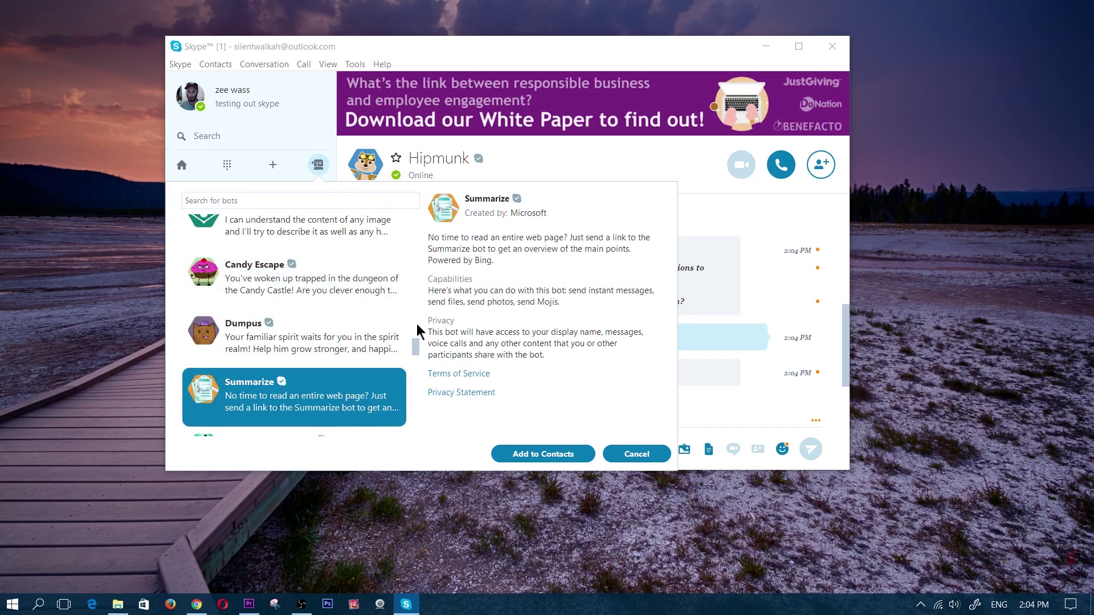
left_click_drag(416, 347, 422, 219)
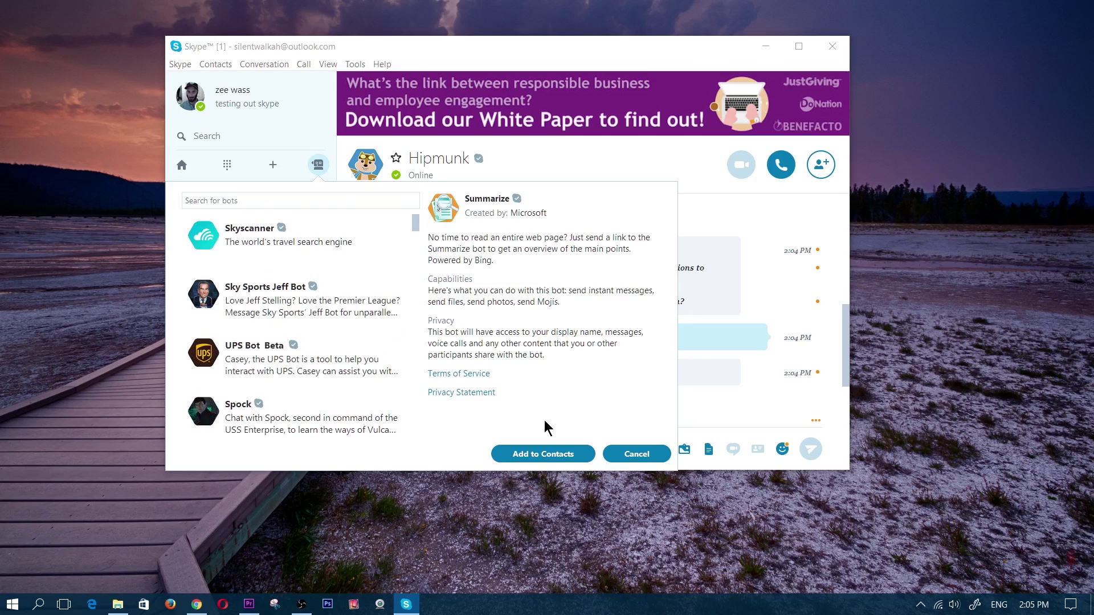
scroll(348, 247, "down", 5)
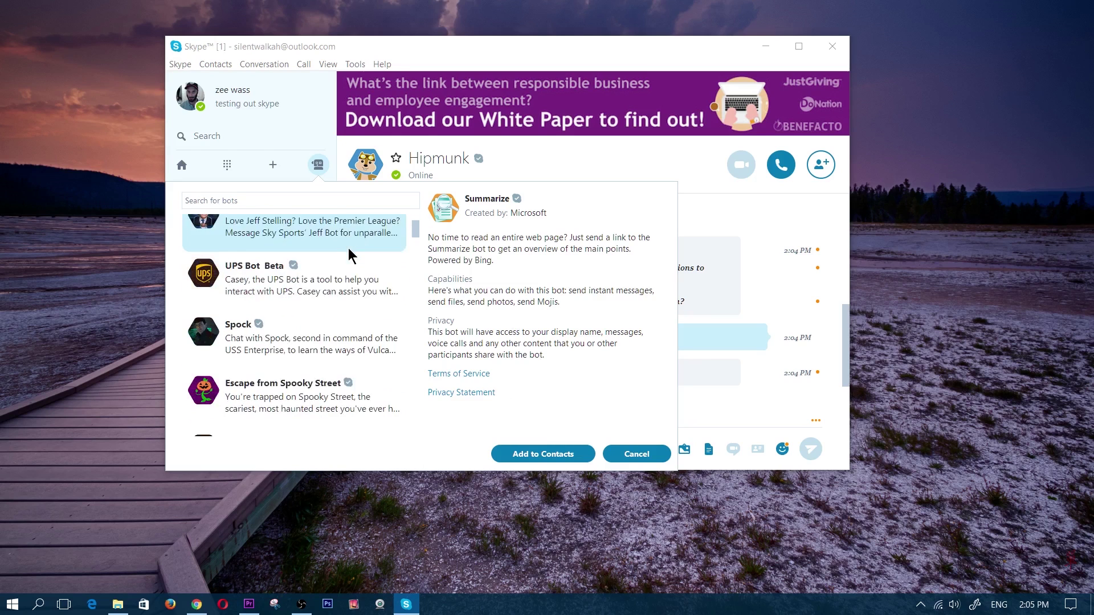
left_click_drag(418, 241, 422, 296)
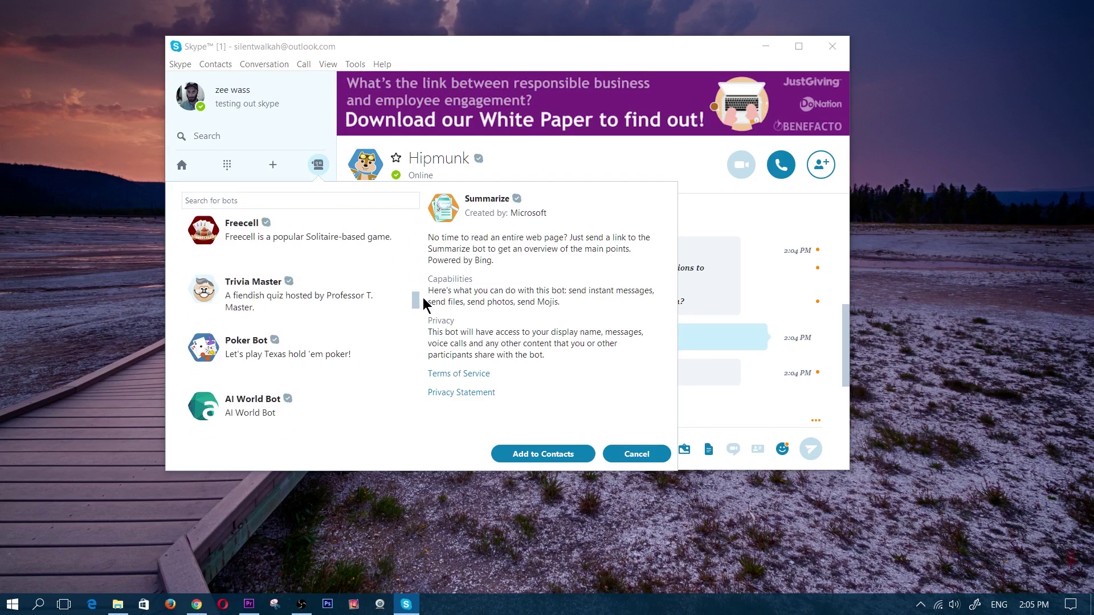
scroll(385, 319, "down", 1)
scroll(385, 319, "down", 1)
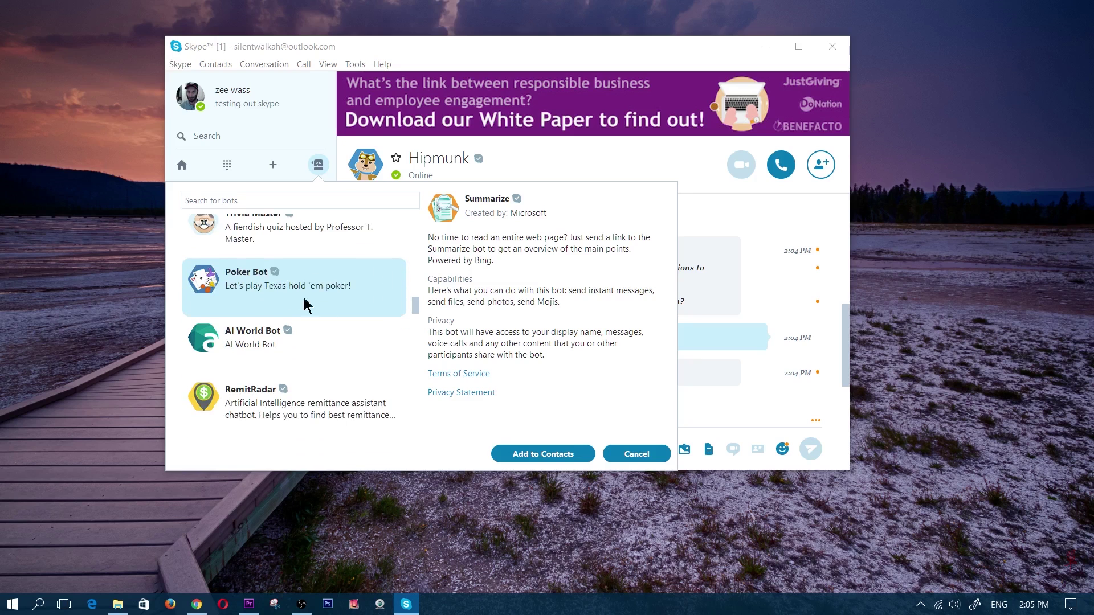
Add Poker Bot to contacts and send it 'lets play' to get its command list
double_click(228, 288)
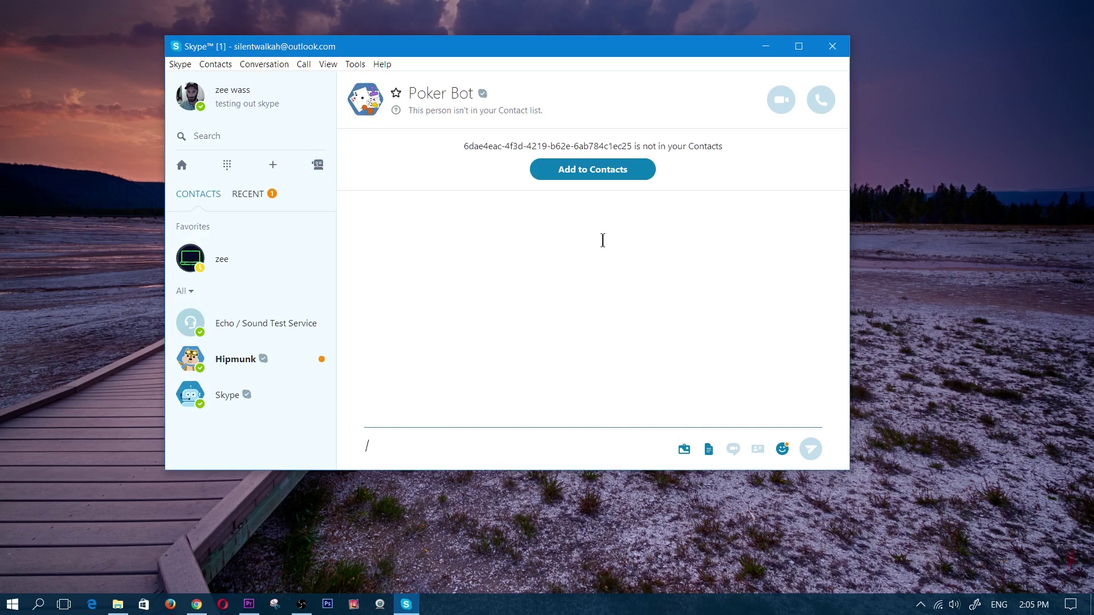
left_click(592, 170)
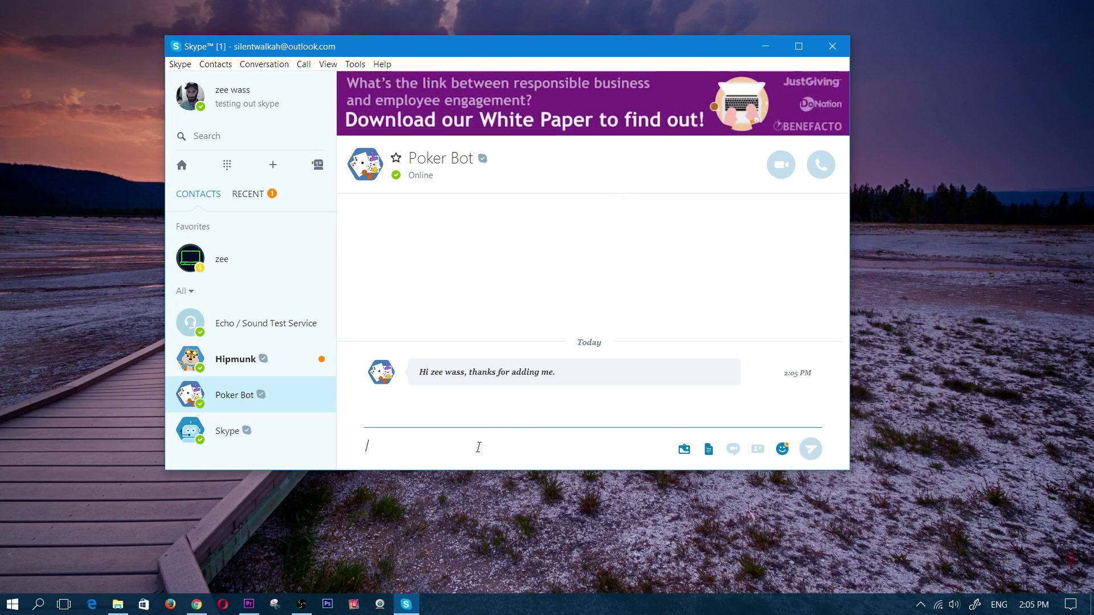
type("lets play")
key("Return")
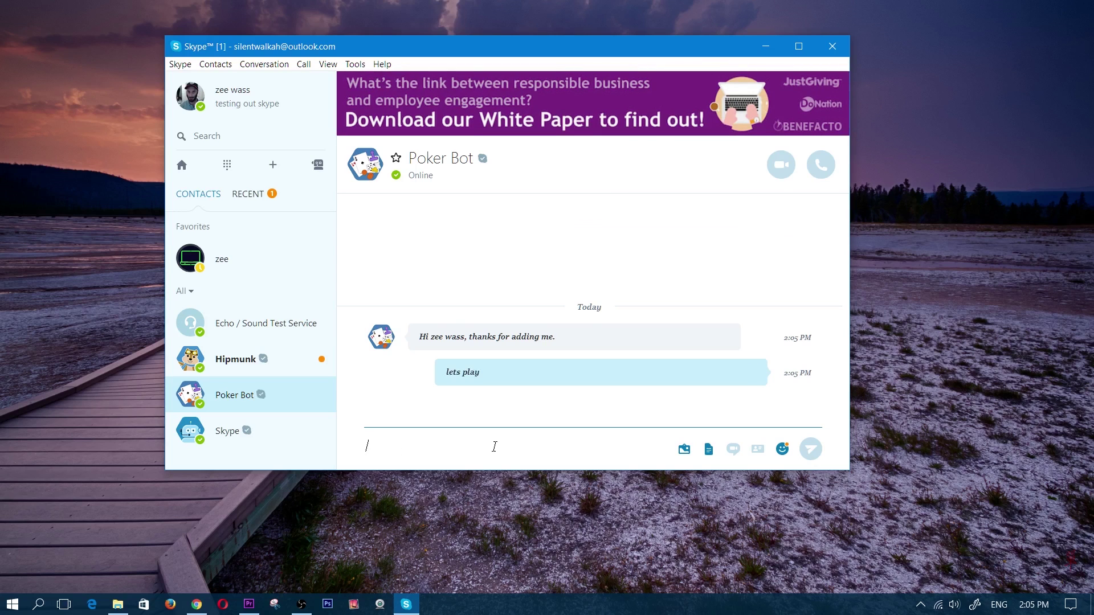
scroll(562, 354, "up", 2)
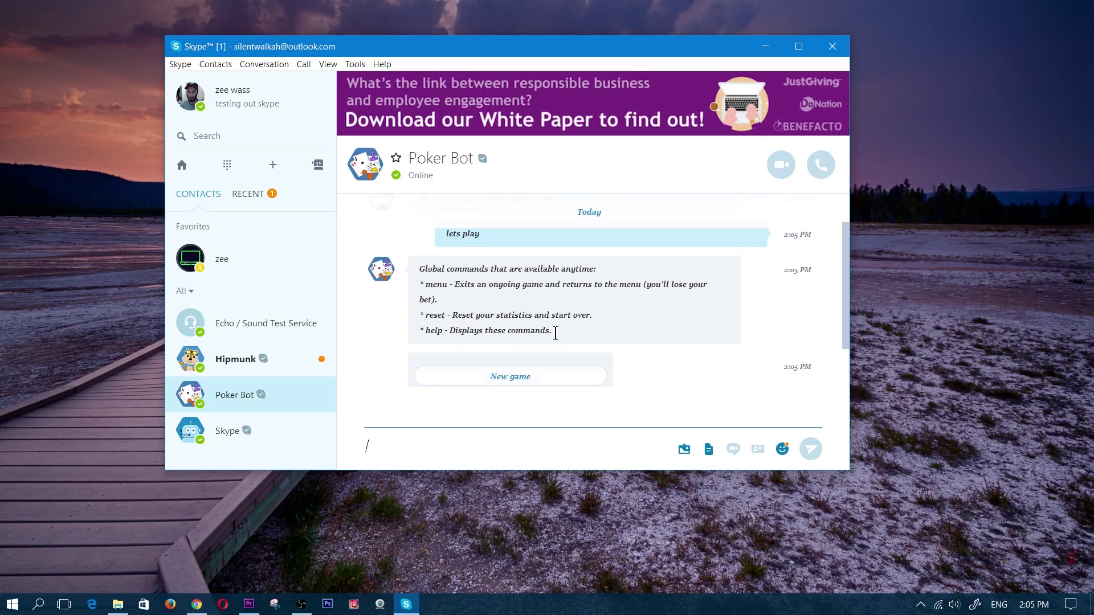
scroll(573, 331, "down", 2)
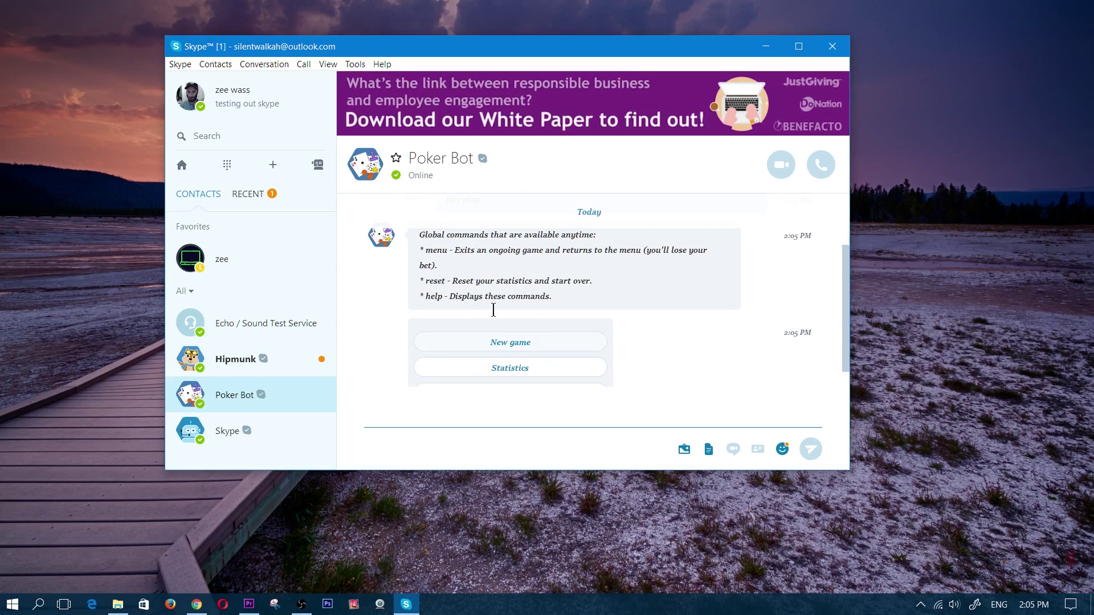
Play a hold 'em hand: call, raise $10, bet $10, go all-in; then reopen the bot directory
left_click(515, 344)
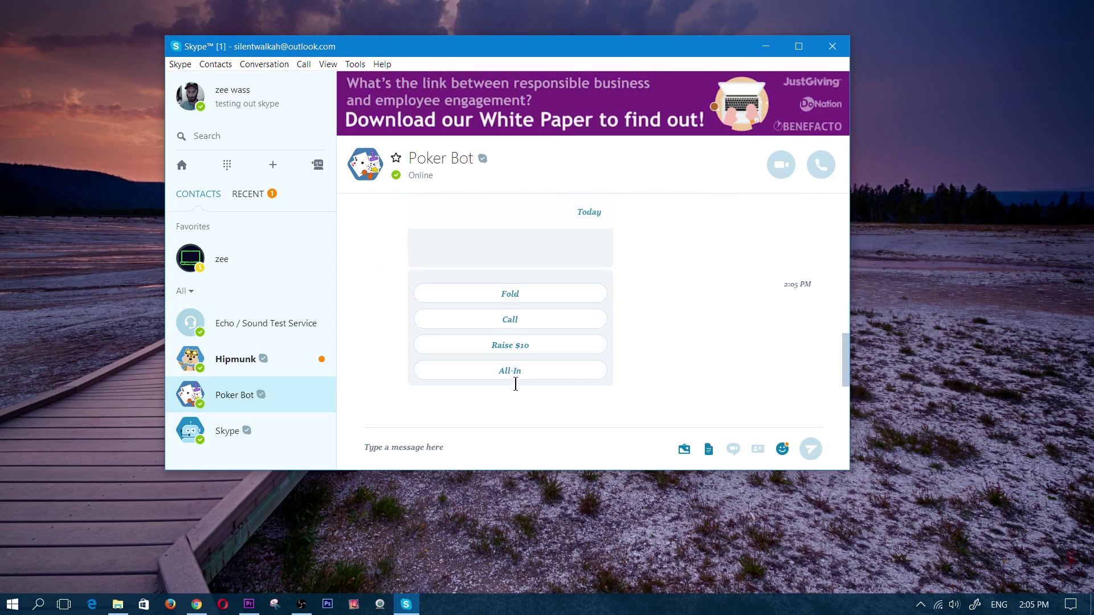
scroll(459, 320, "up", 4)
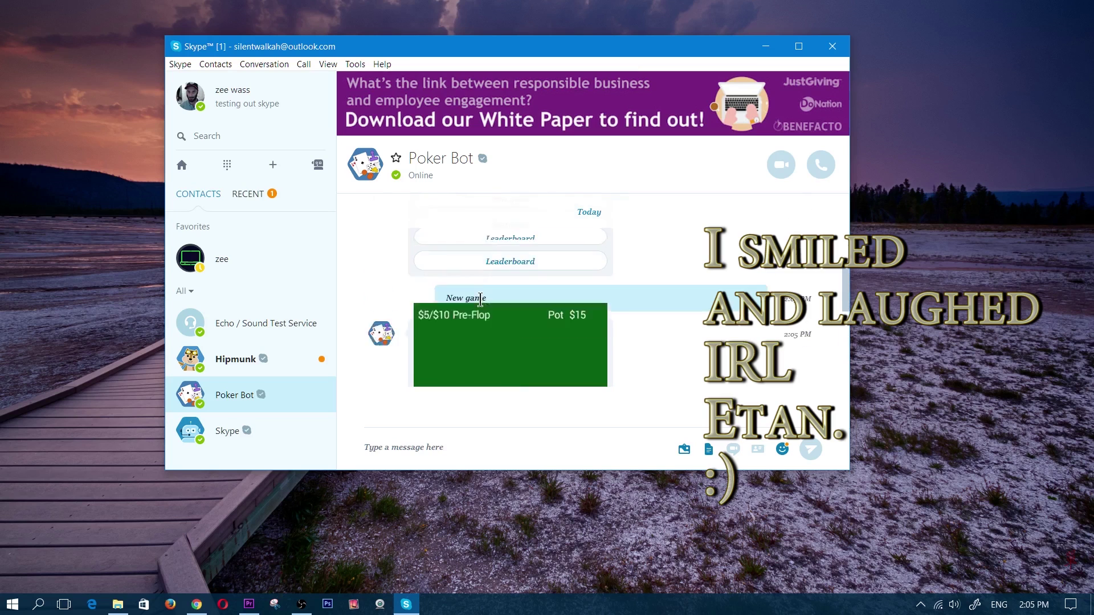
scroll(531, 298, "down", 1)
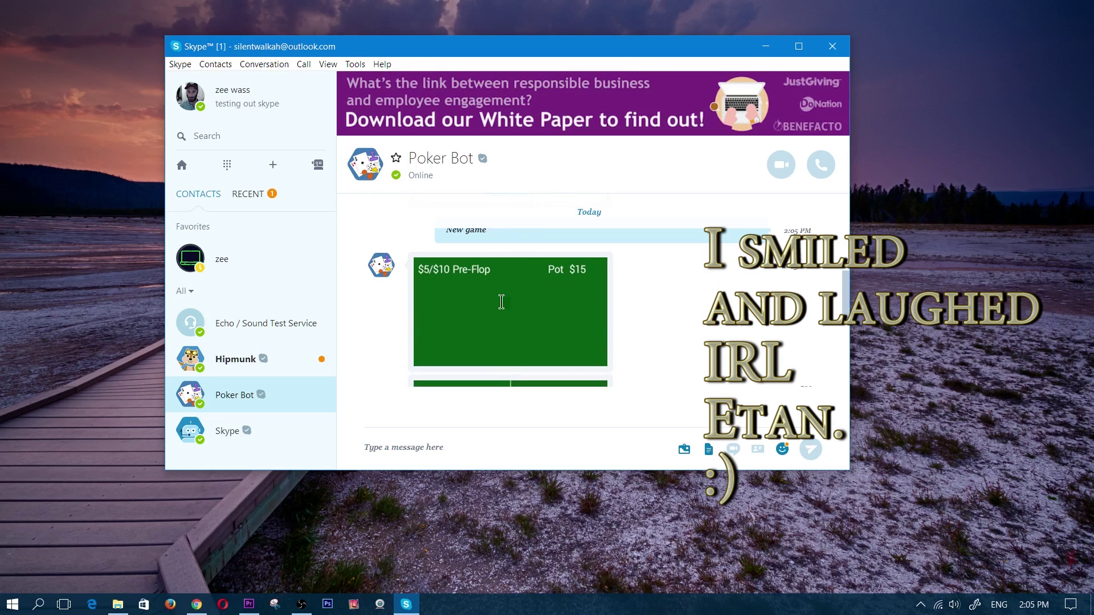
scroll(631, 288, "down", 3)
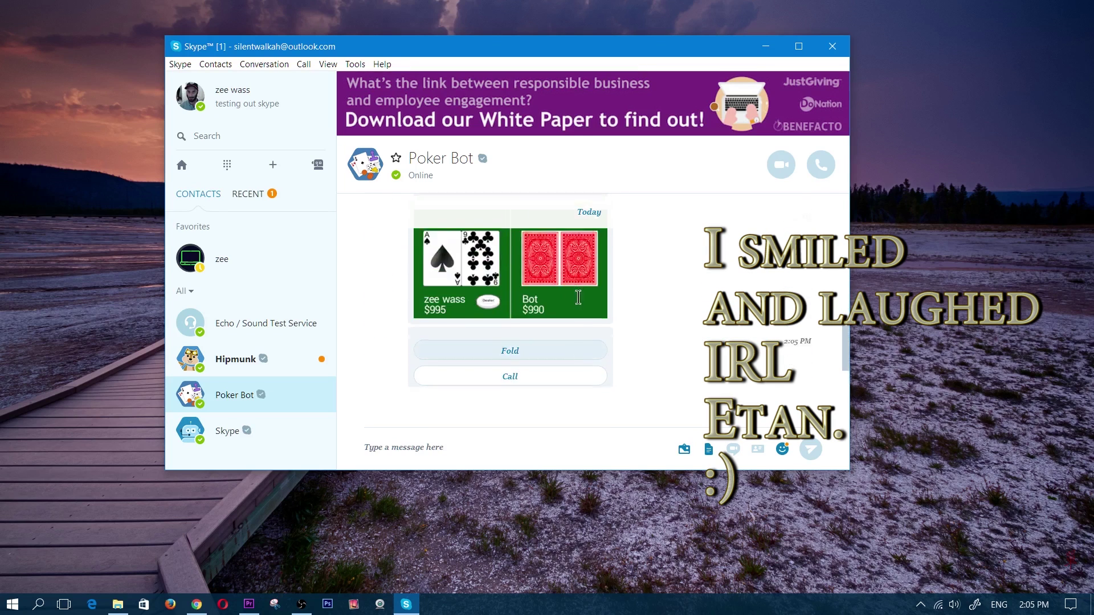
left_click(496, 319)
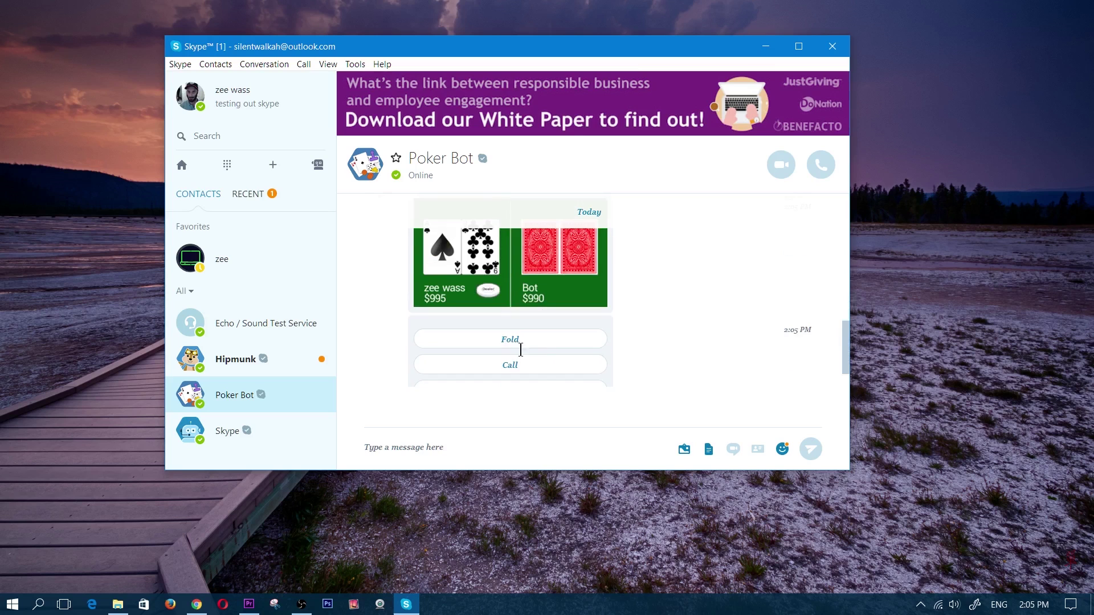
left_click(541, 358)
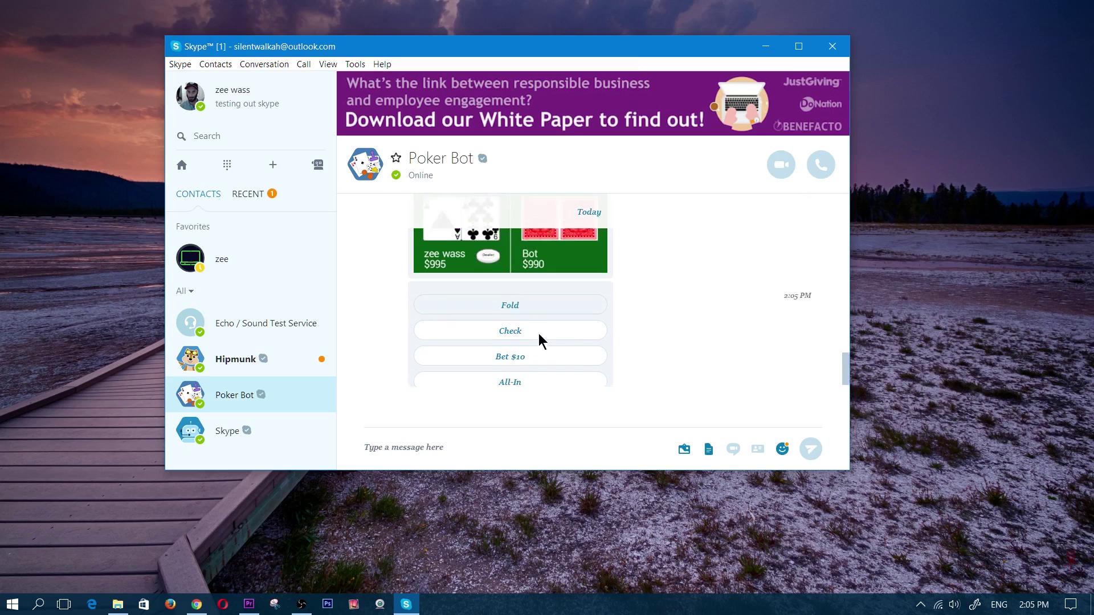
left_click(524, 351)
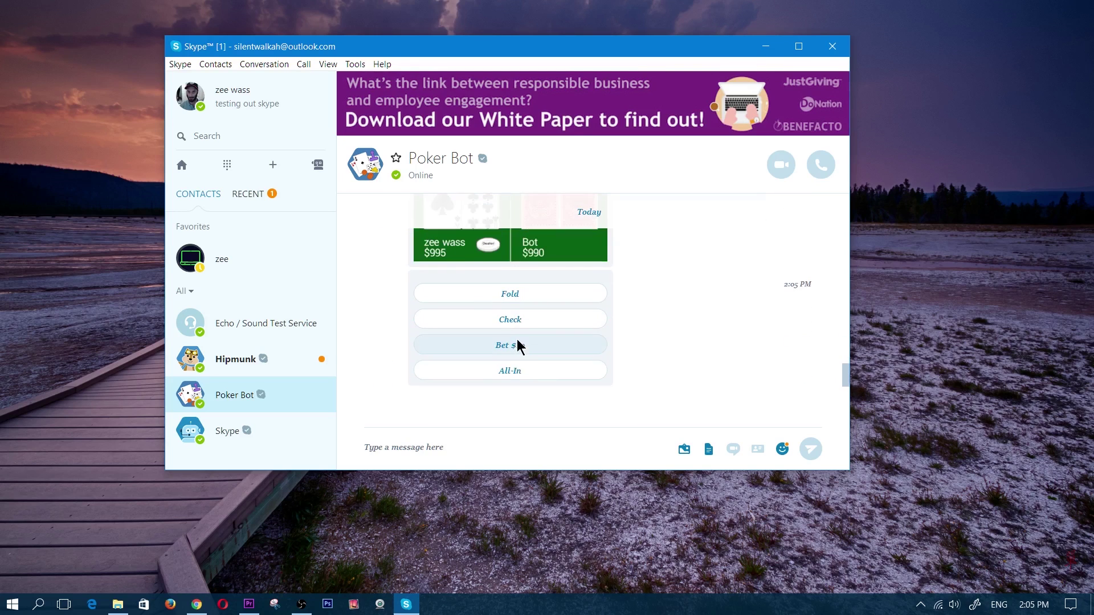
left_click(517, 375)
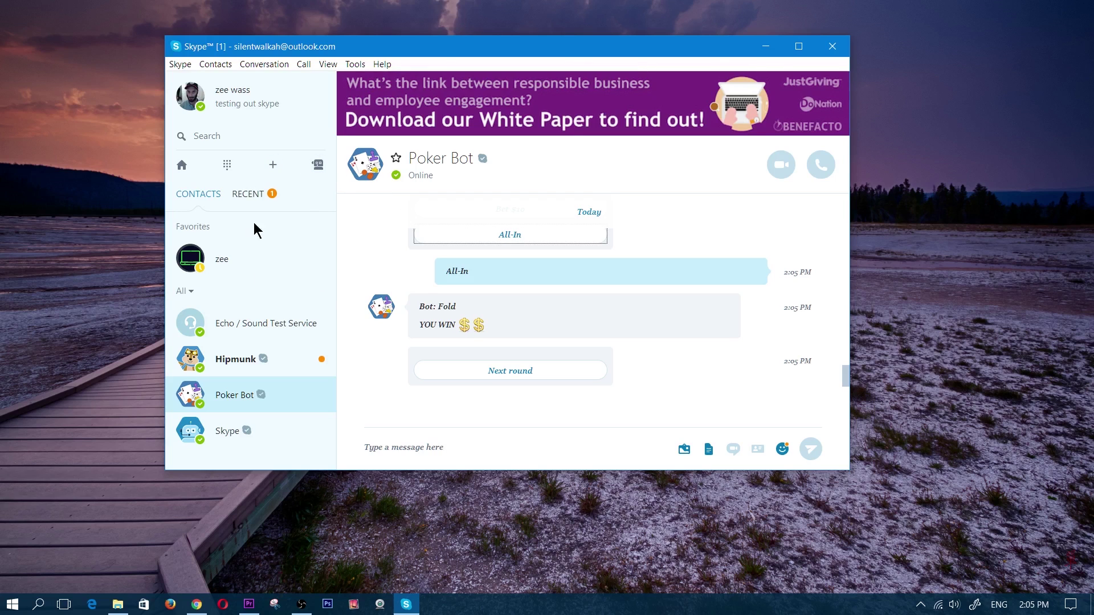
left_click(318, 166)
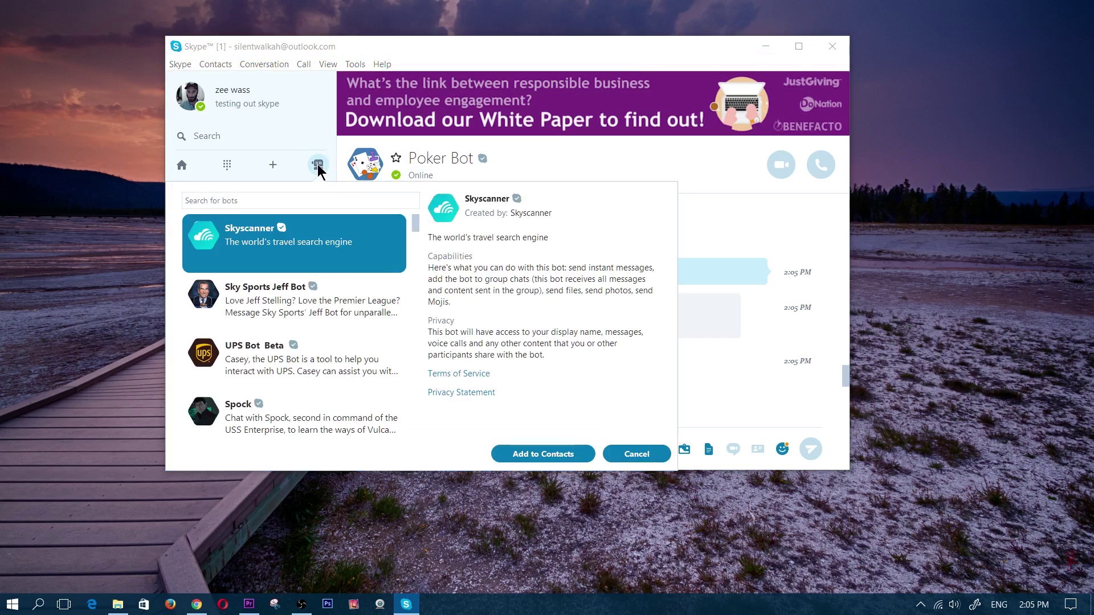